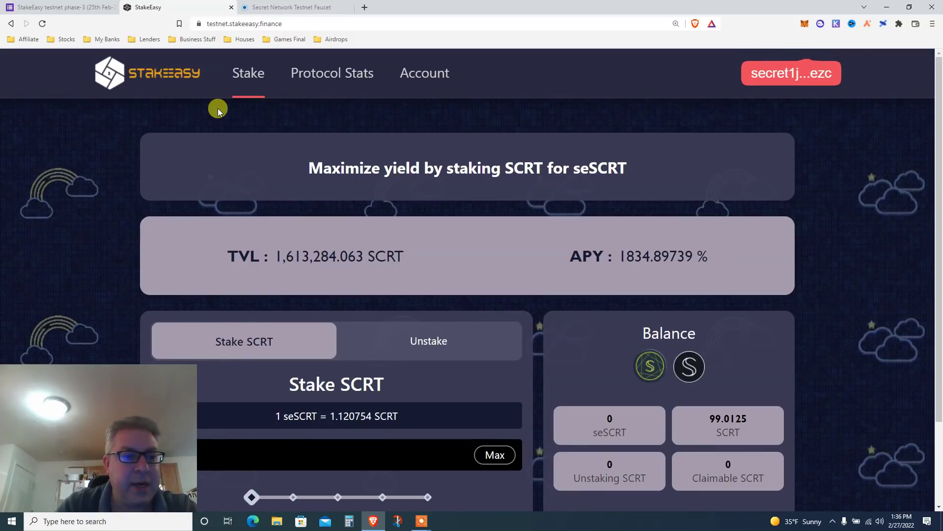
# Step: Flip to the phase-3 feedback form tab, then back to the StakeEasy tab
pyautogui.click(52, 8)
pyautogui.click(140, 7)
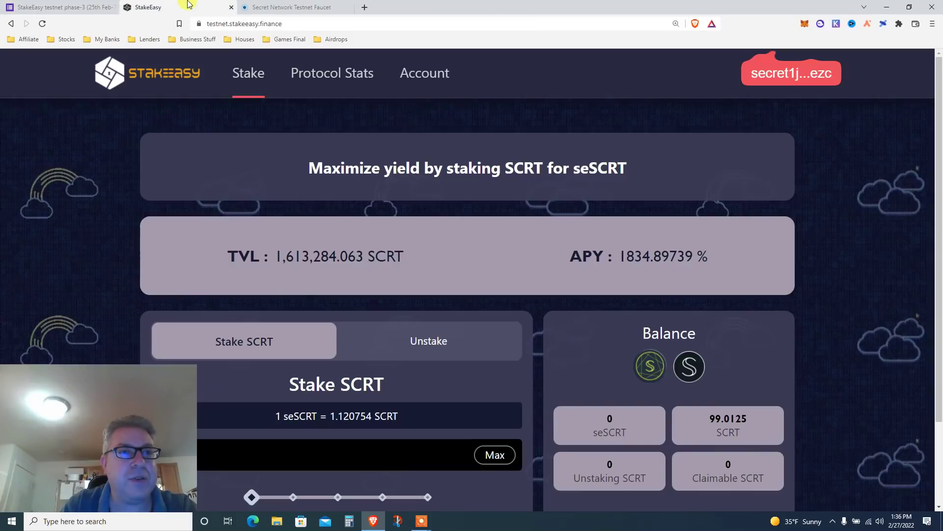
pyautogui.click(62, 6)
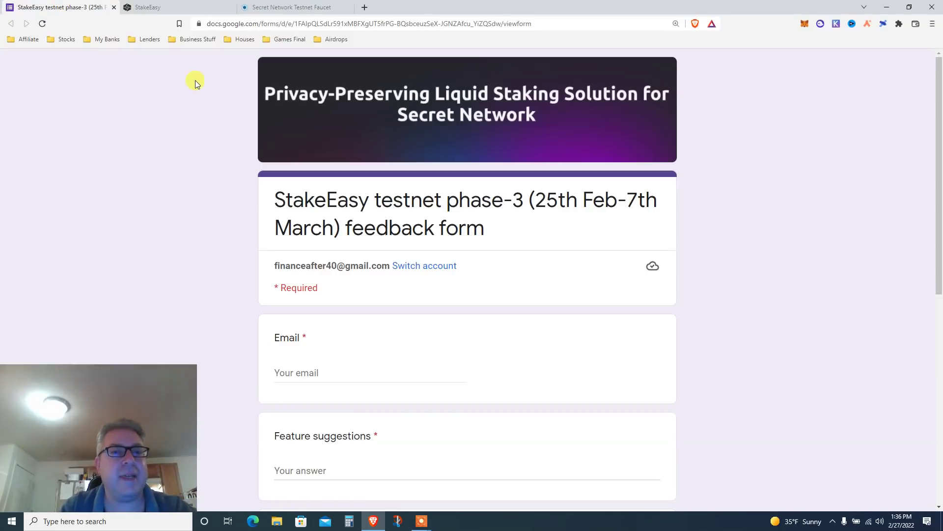
pyautogui.tripleClick(320, 199)
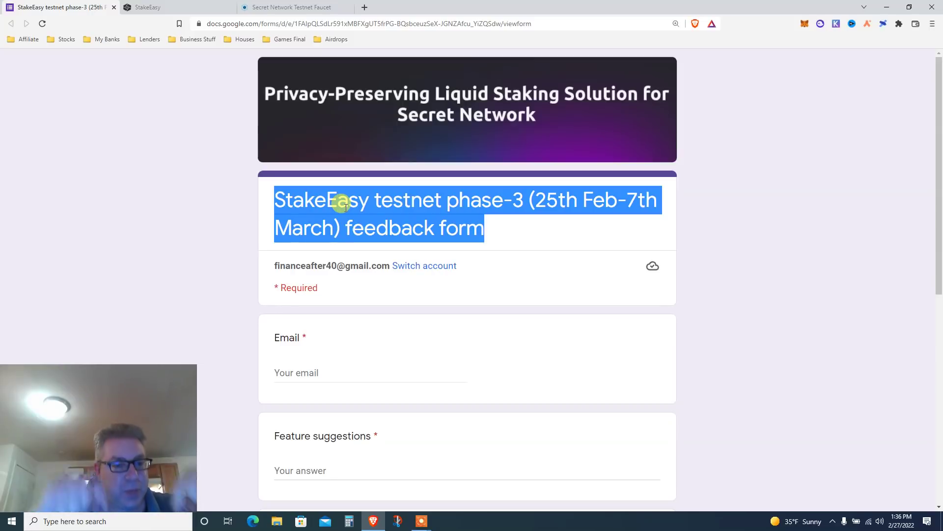
# Step: Switch to the StakeEasy tab, where the wallet holds 99.0125 SCRT and 0 seSCRT
pyautogui.click(177, 7)
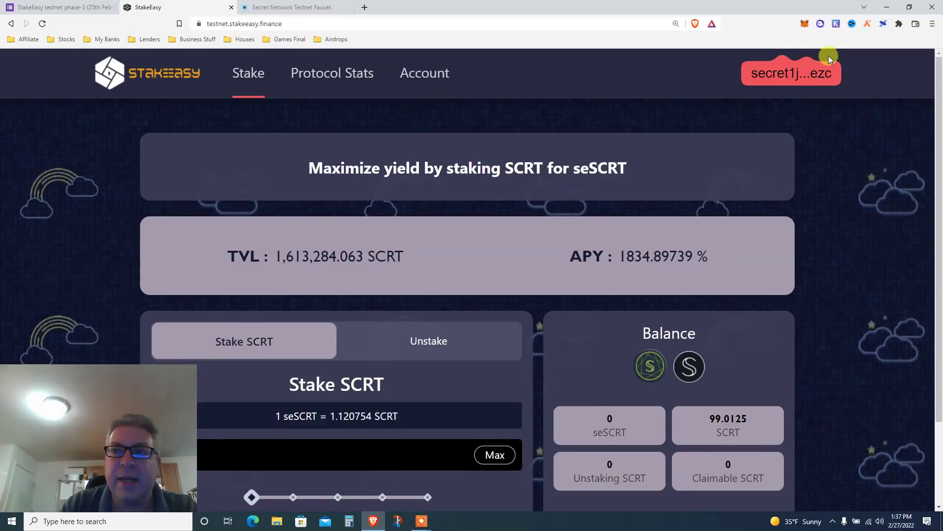
pyautogui.click(835, 24)
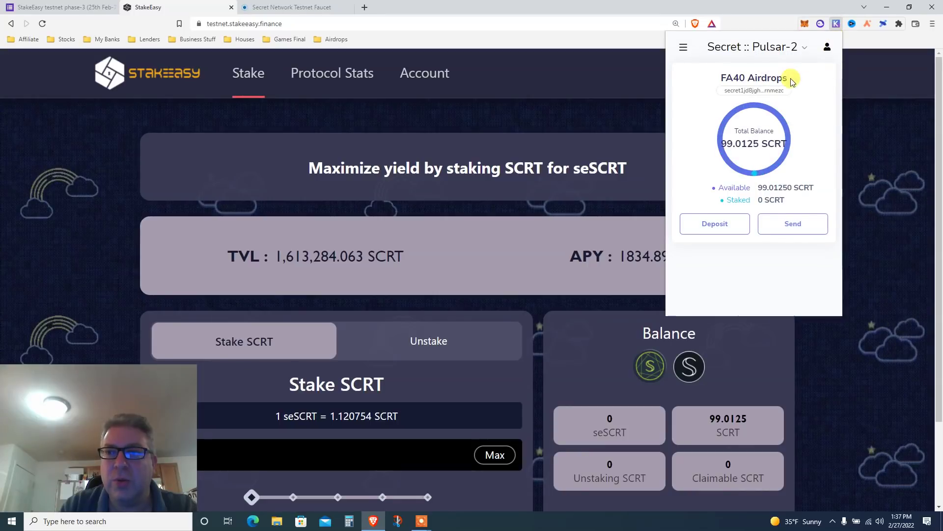
pyautogui.click(762, 47)
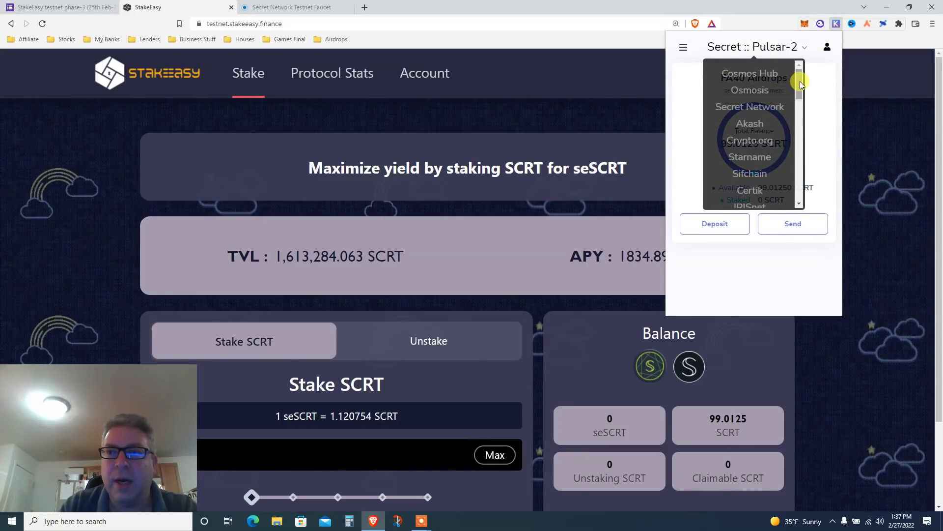
pyautogui.moveTo(800, 81); pyautogui.dragTo(798, 162)
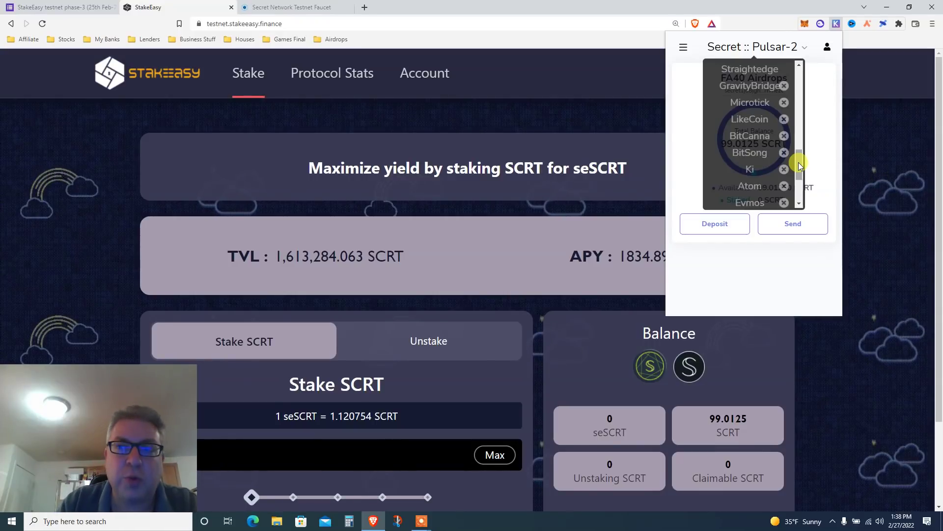
pyautogui.moveTo(798, 162); pyautogui.dragTo(799, 189)
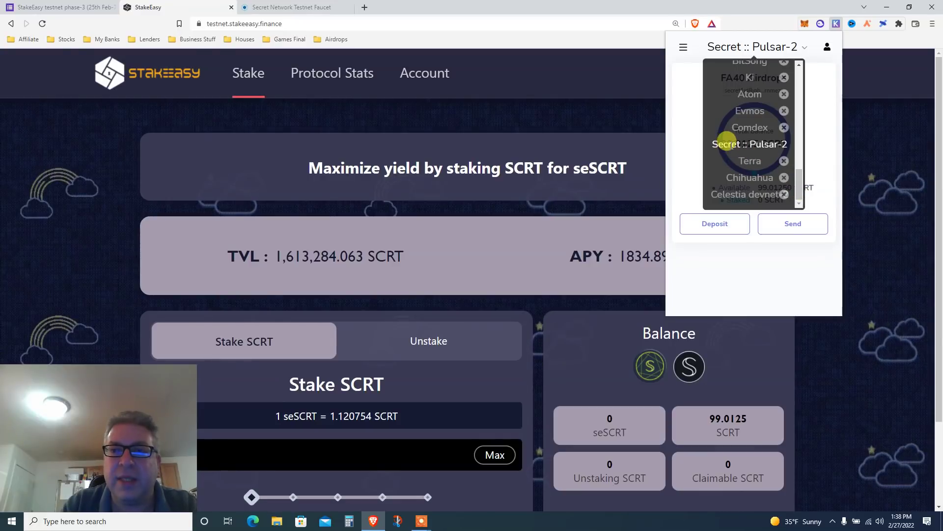
pyautogui.moveTo(800, 179); pyautogui.dragTo(801, 146)
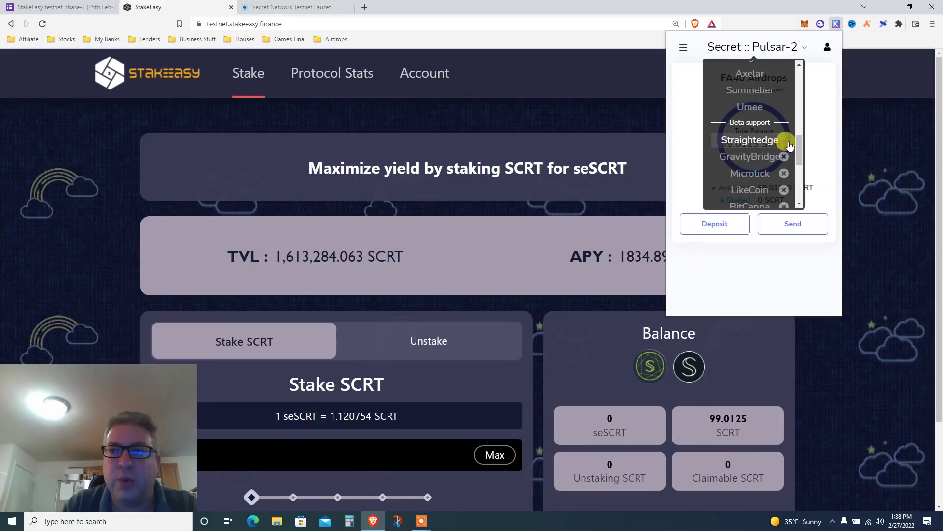
pyautogui.moveTo(799, 145); pyautogui.dragTo(799, 189)
pyautogui.click(759, 144)
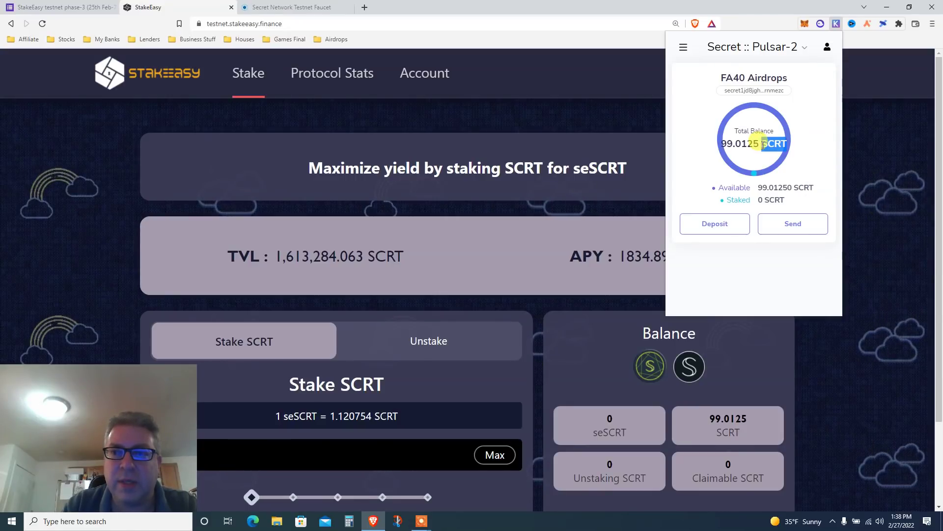
pyautogui.moveTo(759, 143); pyautogui.dragTo(721, 144)
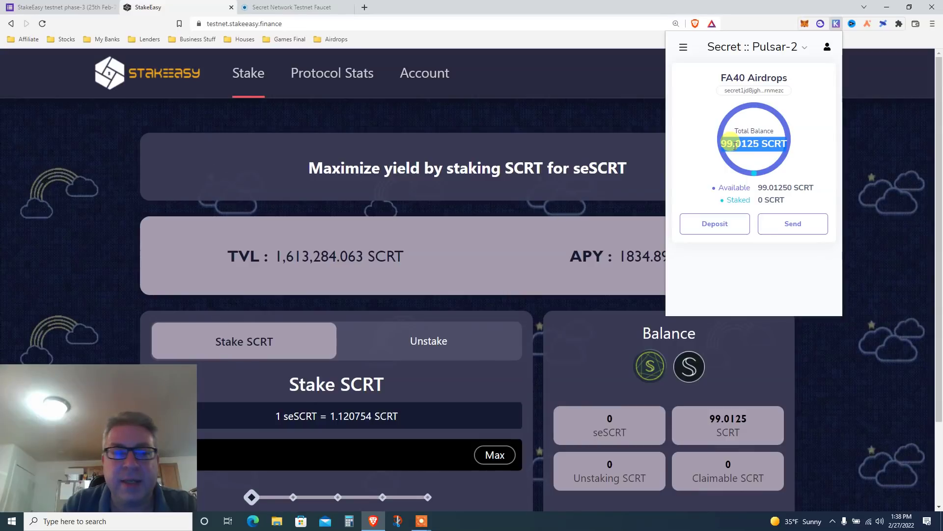
pyautogui.click(889, 168)
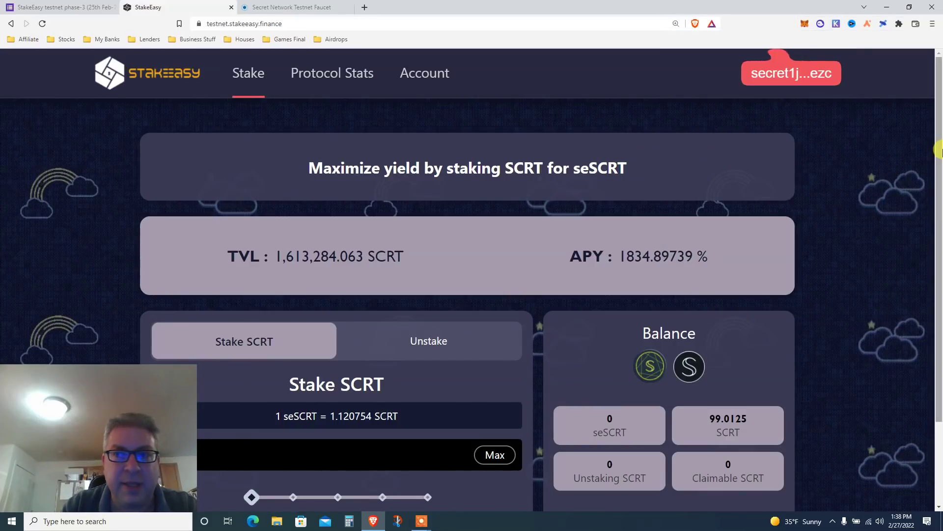
pyautogui.moveTo(939, 151); pyautogui.dragTo(939, 148)
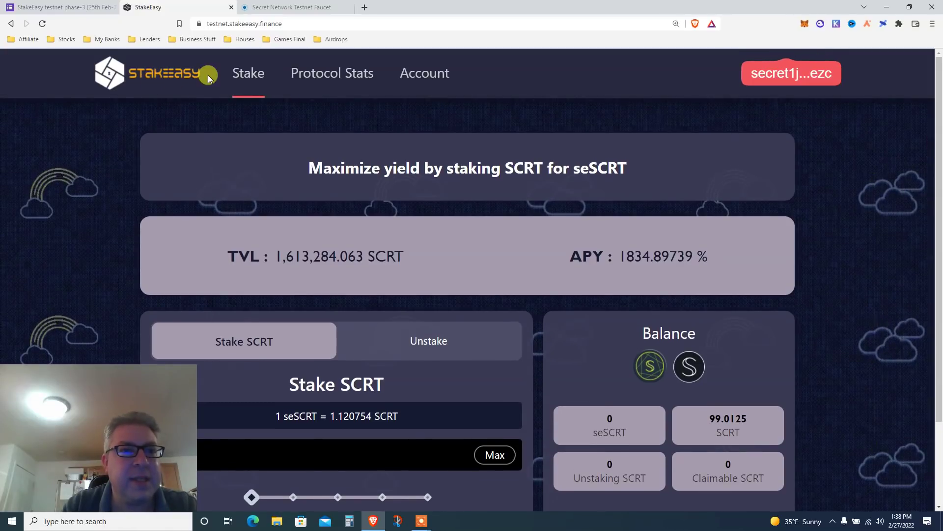
pyautogui.click(309, 73)
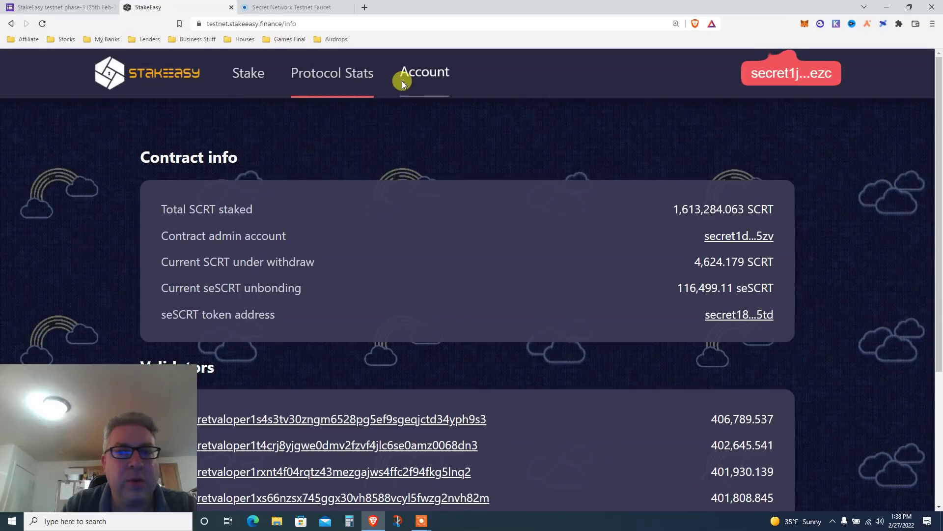
pyautogui.doubleClick(683, 208)
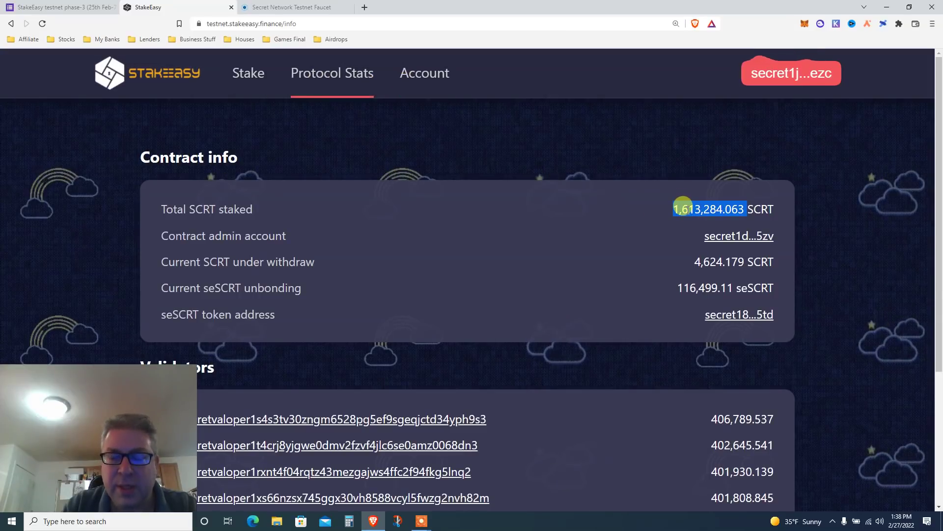
pyautogui.click(423, 73)
pyautogui.click(248, 73)
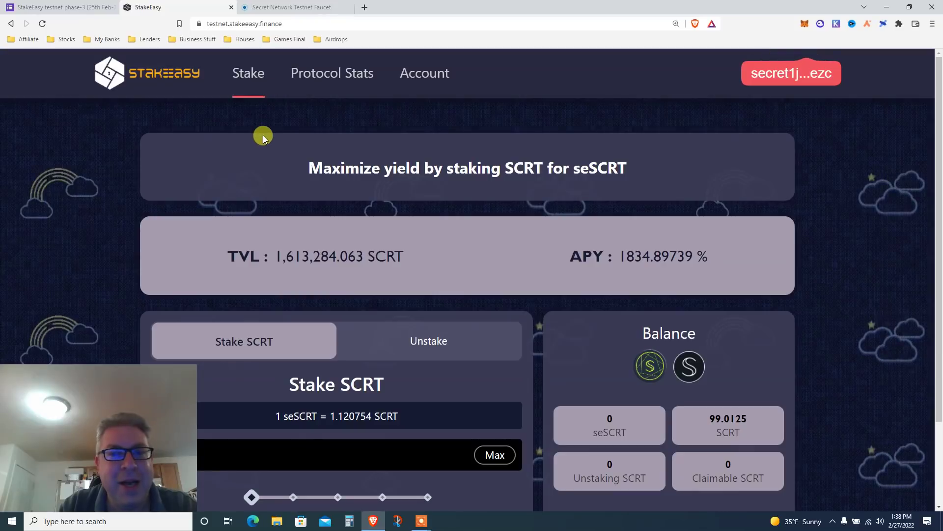
pyautogui.doubleClick(648, 255)
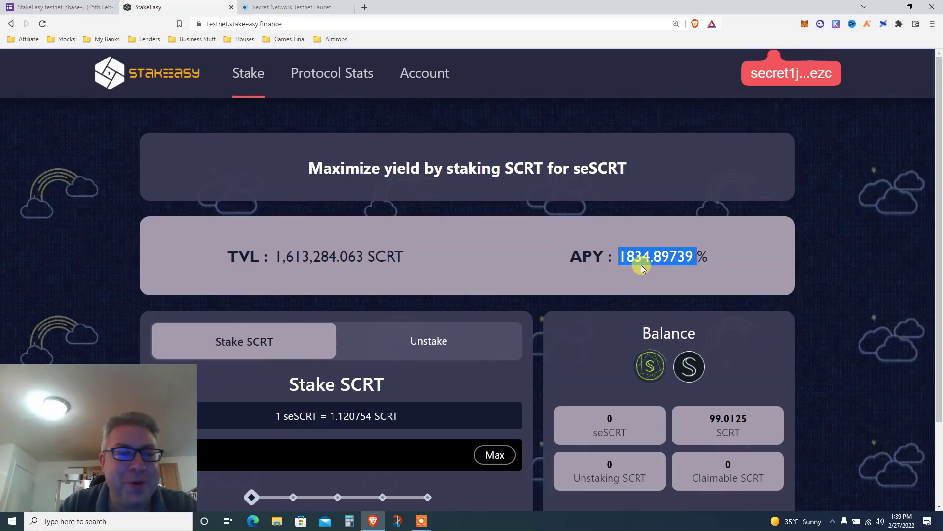
pyautogui.moveTo(936, 197); pyautogui.dragTo(937, 252)
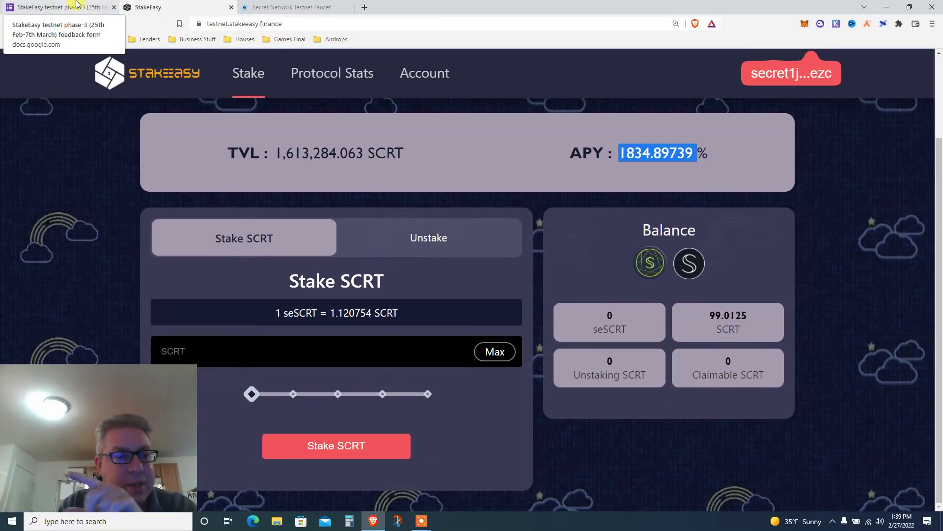
# Step: Open the Secret Network testnet faucet and pass the fire-hydrant reCAPTCHA
pyautogui.click(63, 7)
pyautogui.click(294, 6)
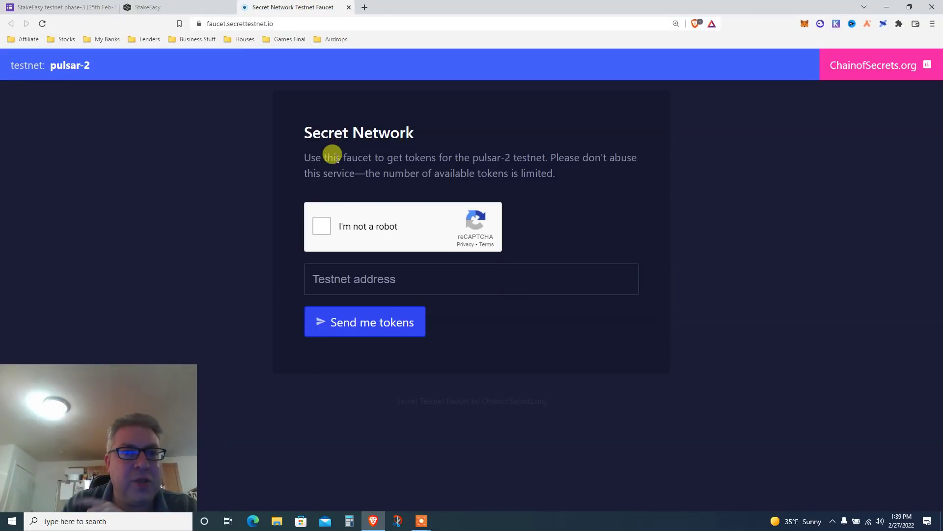
pyautogui.tripleClick(332, 157)
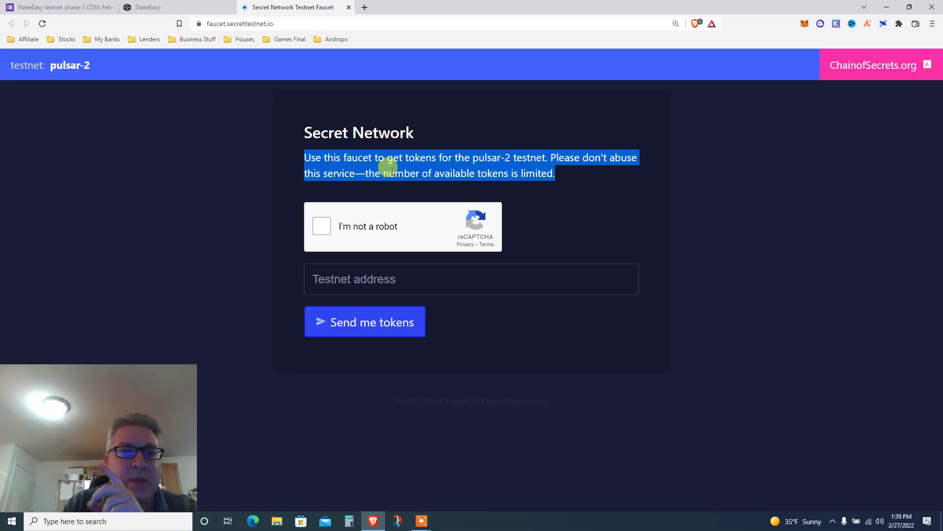
pyautogui.click(321, 227)
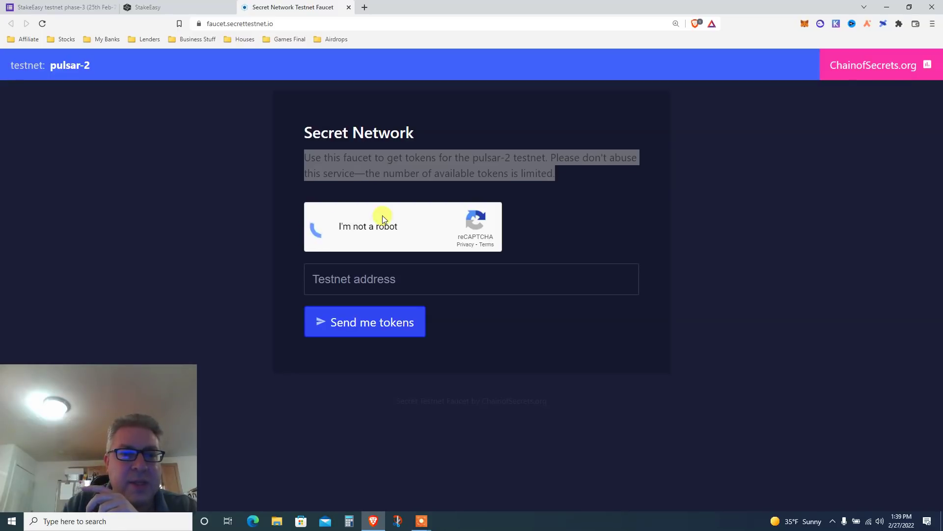
pyautogui.click(500, 178)
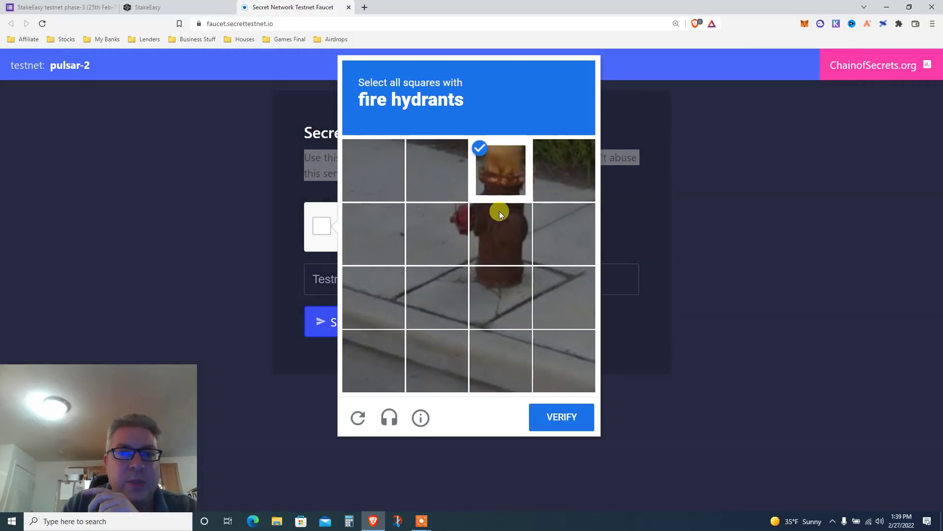
pyautogui.click(499, 221)
pyautogui.click(486, 299)
pyautogui.click(561, 418)
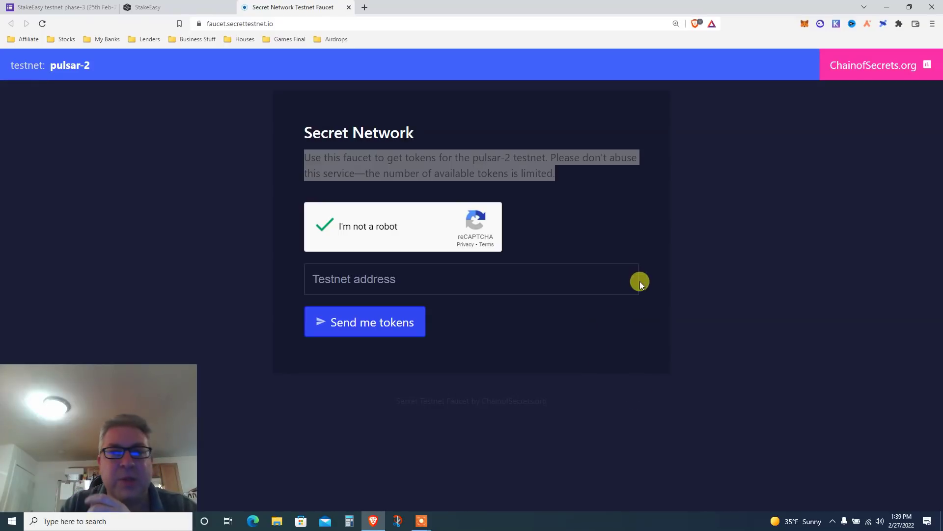
# Step: Paste the Keplr wallet address into Testnet address and request pulsar-2 tokens
pyautogui.click(836, 24)
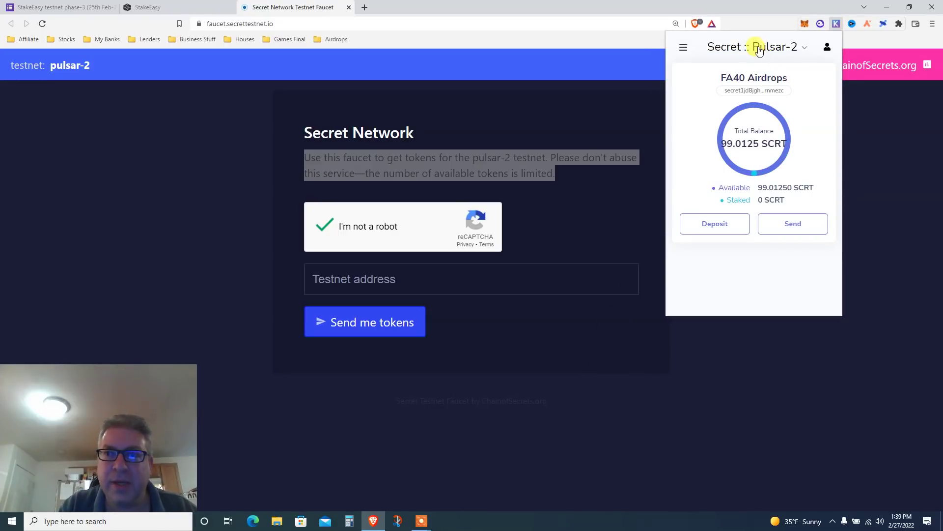
pyautogui.click(755, 90)
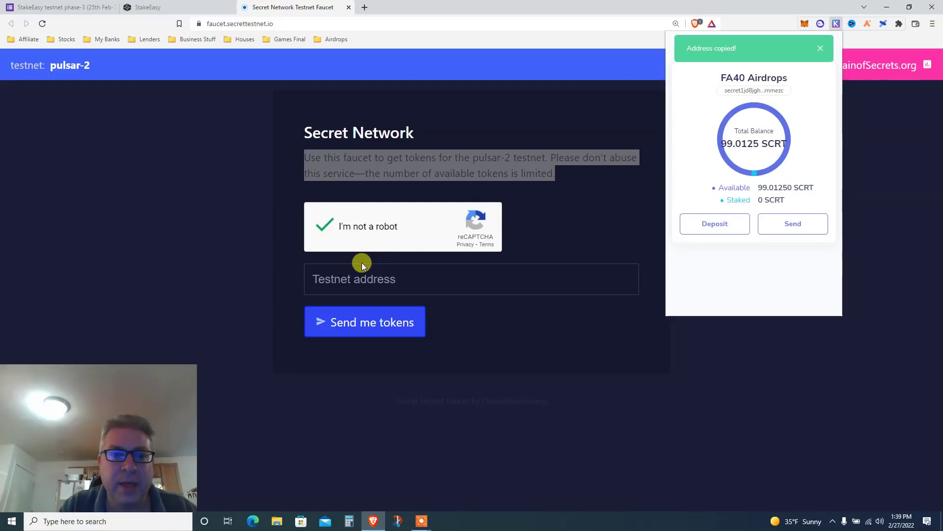
pyautogui.click(438, 279)
pyautogui.hotkey('ctrl', 'v')
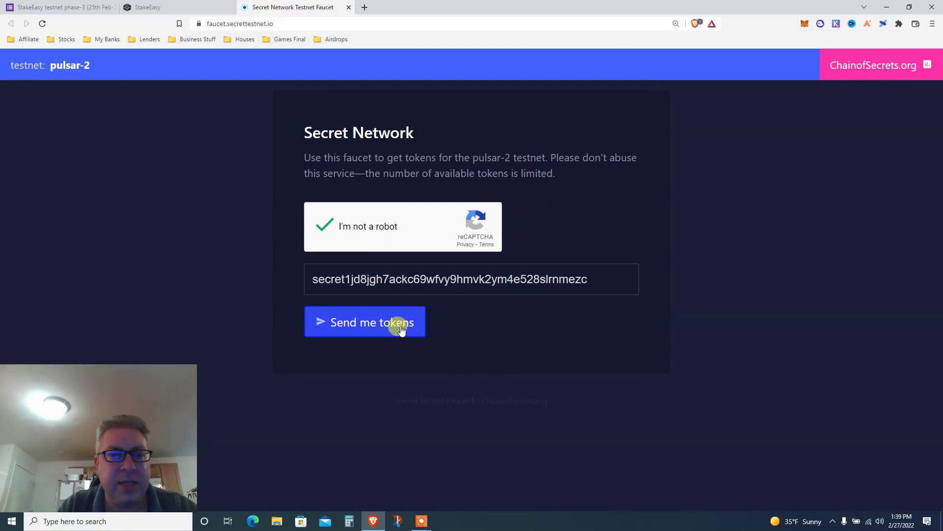
pyautogui.click(402, 327)
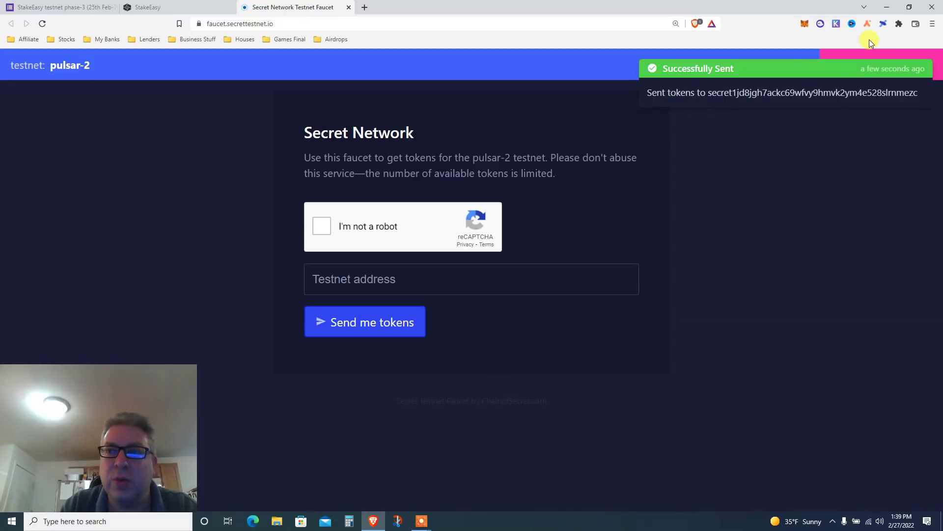
pyautogui.click(838, 24)
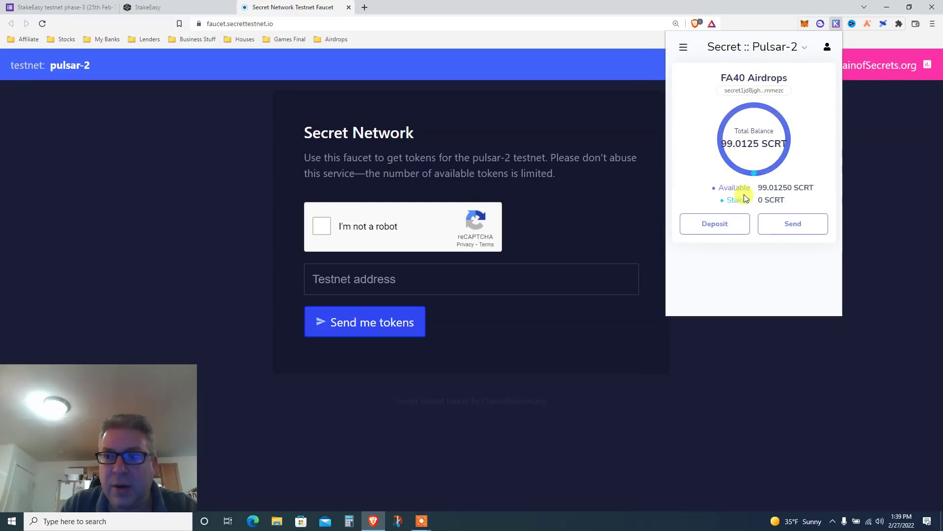
pyautogui.doubleClick(770, 190)
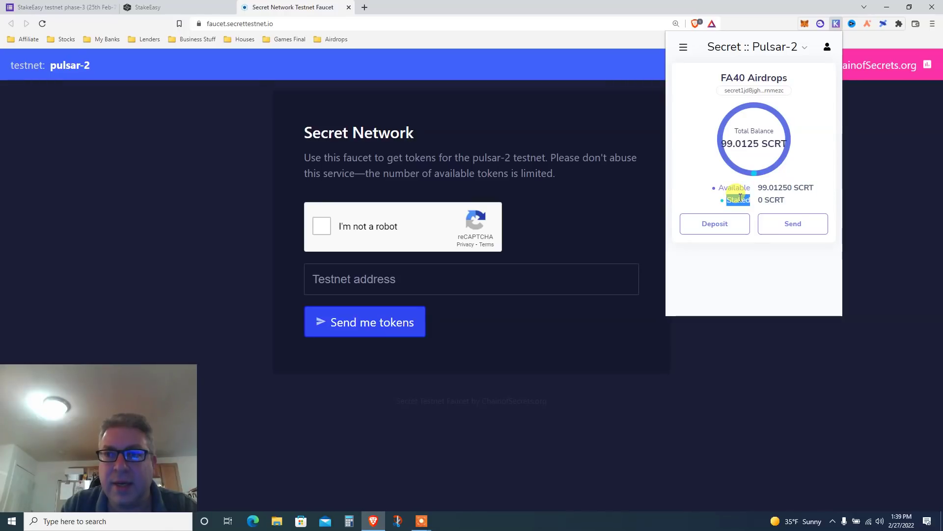
pyautogui.click(752, 47)
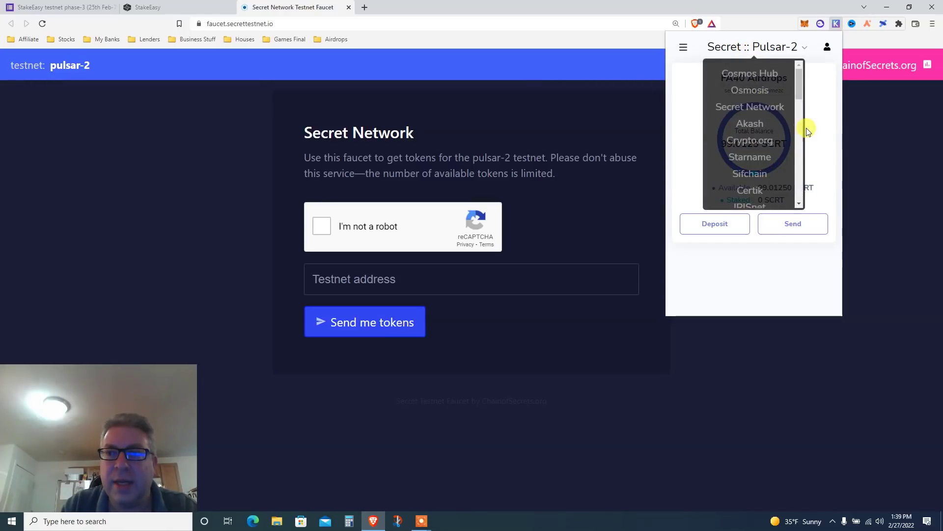
pyautogui.click(807, 131)
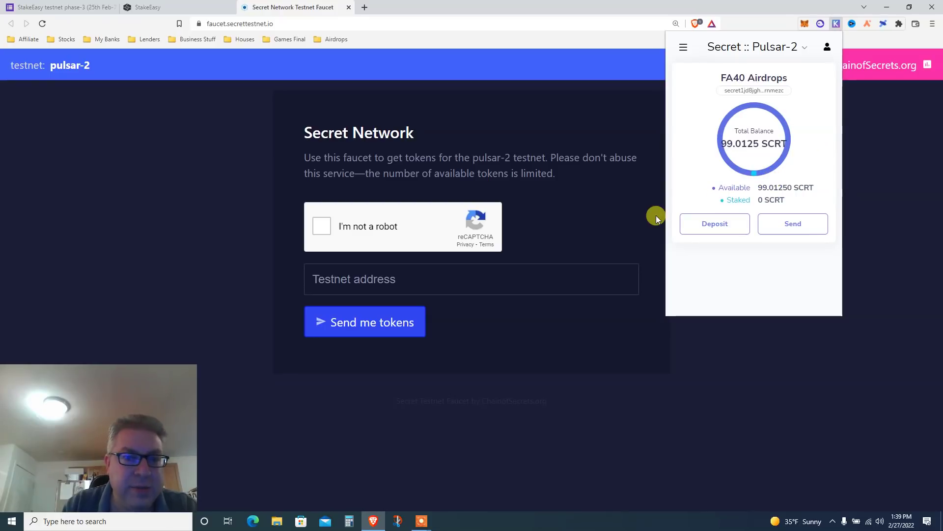
pyautogui.click(735, 50)
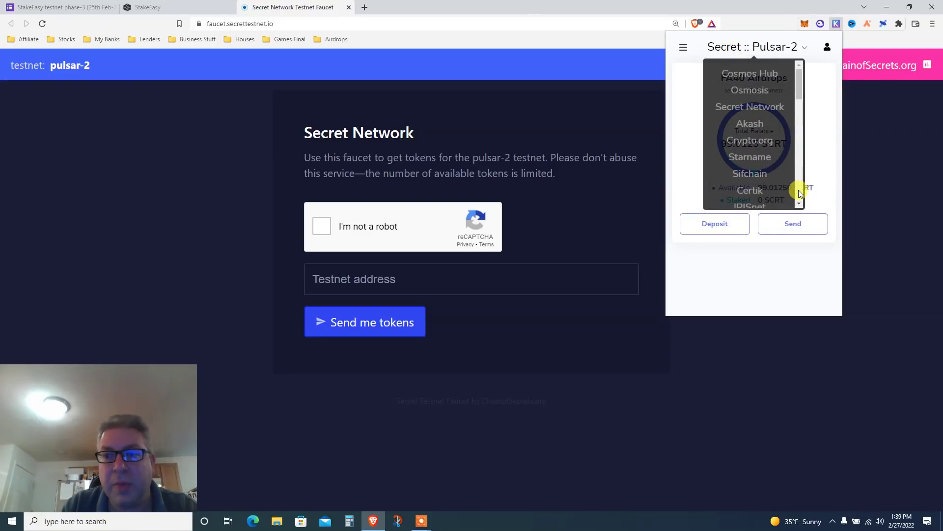
pyautogui.scroll(-5, 798, 189)
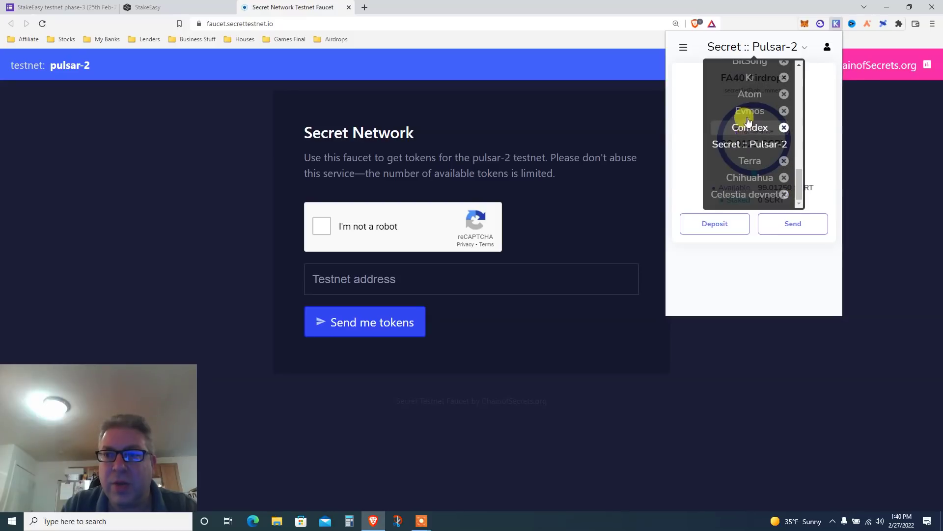
pyautogui.click(749, 177)
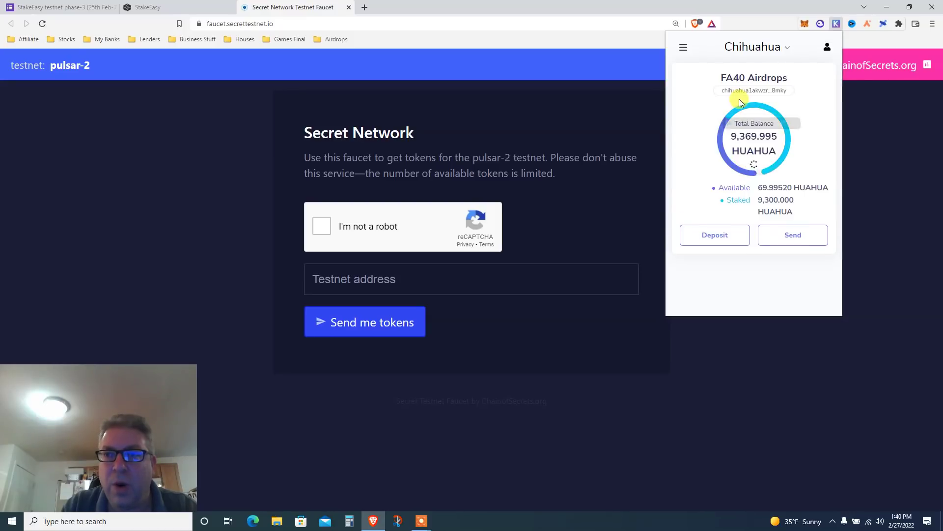
pyautogui.click(743, 47)
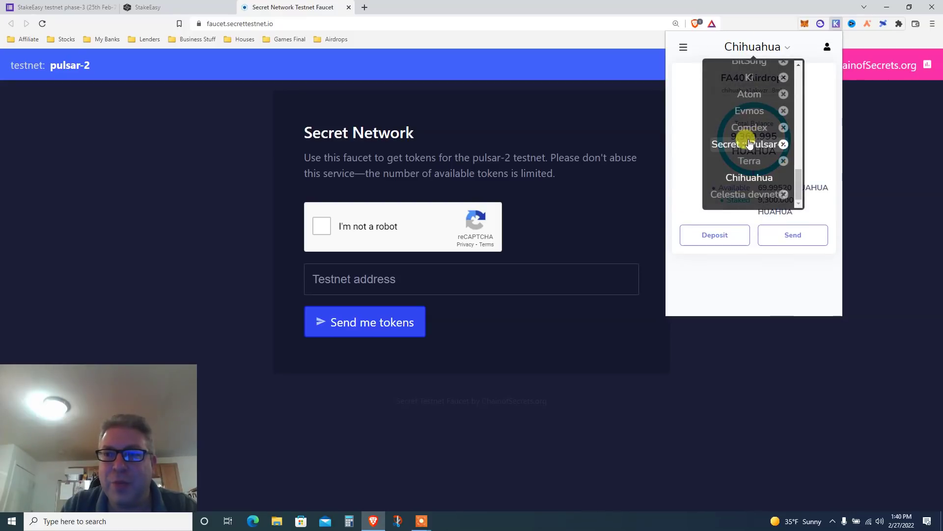
pyautogui.click(748, 143)
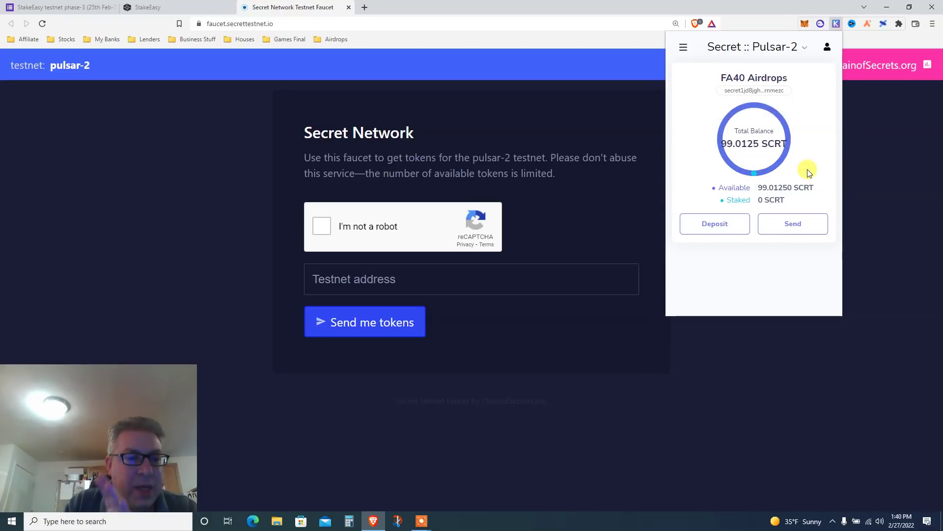
# Step: Look over StakeEasy's stake and unstake panels and the protocol statistics page
pyautogui.click(187, 7)
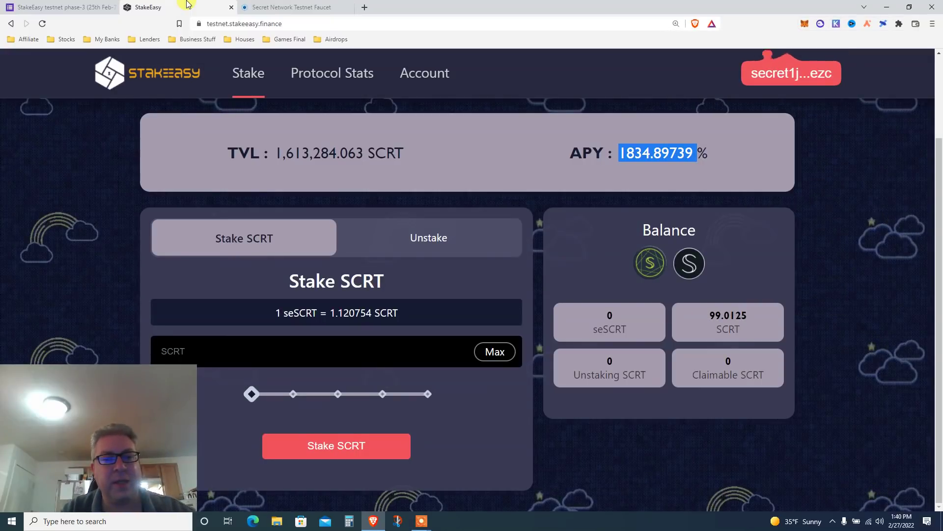
pyautogui.click(421, 521)
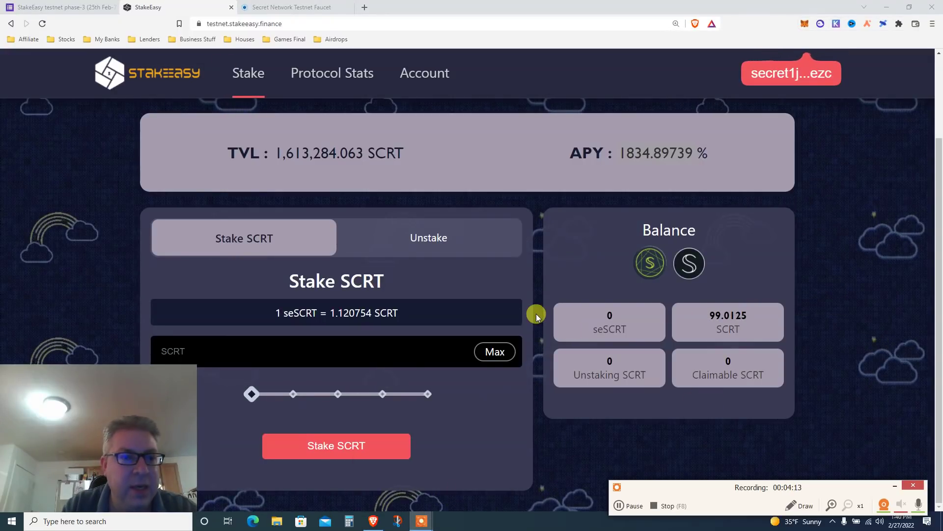
pyautogui.click(420, 237)
pyautogui.click(244, 239)
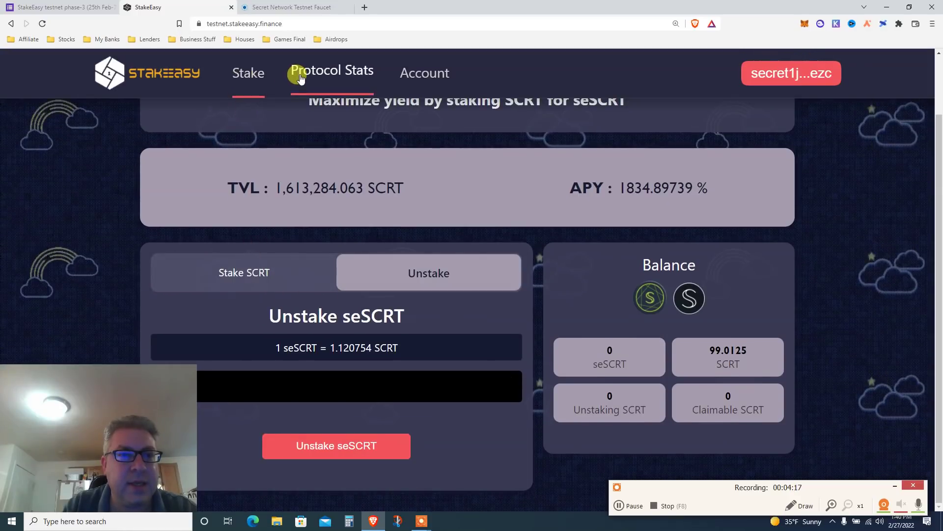
pyautogui.click(309, 73)
pyautogui.click(248, 73)
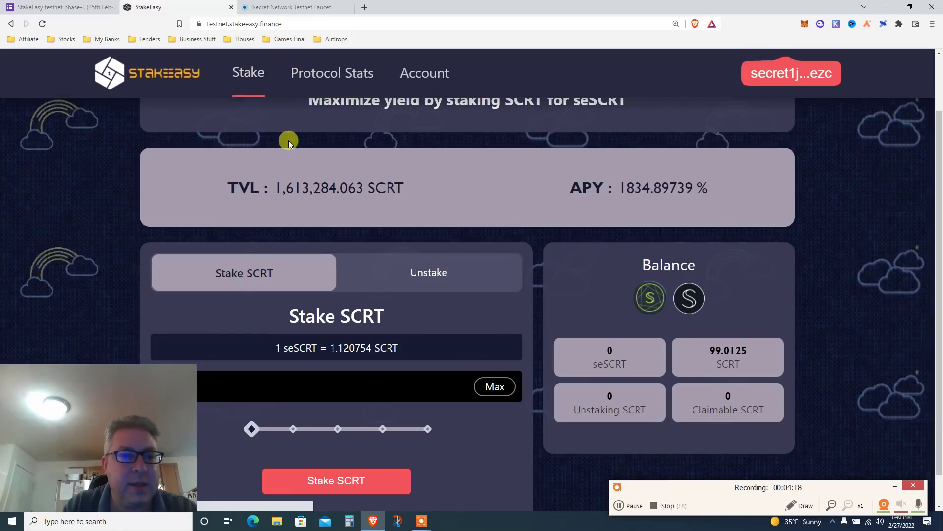
pyautogui.click(233, 273)
pyautogui.click(237, 277)
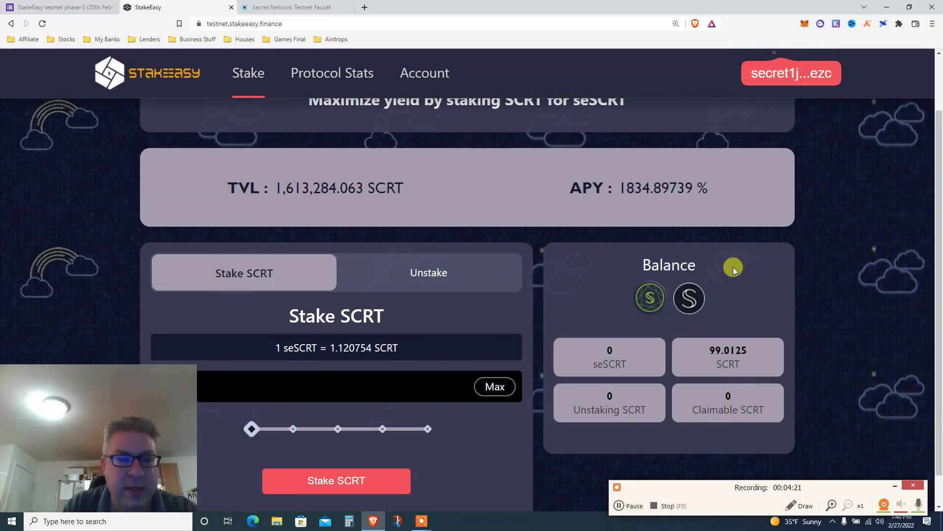
pyautogui.moveTo(938, 173); pyautogui.dragTo(937, 223)
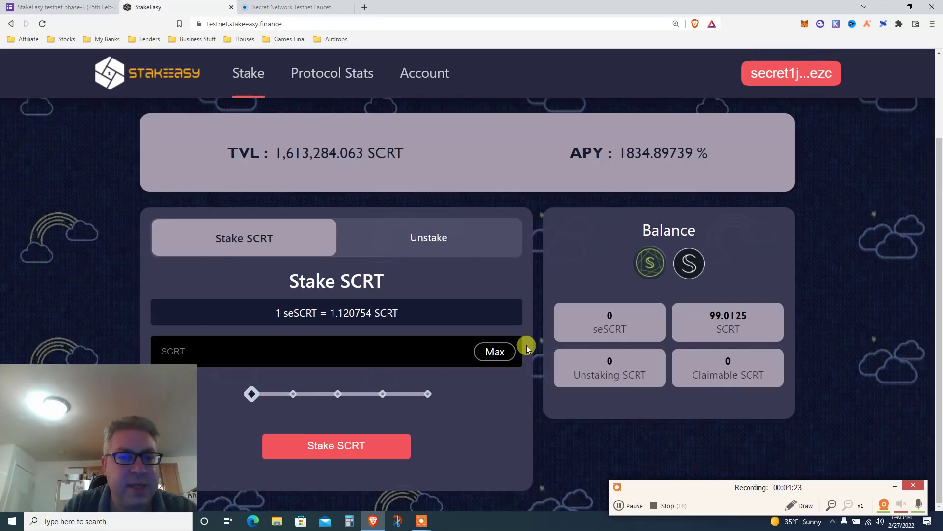
# Step: Enter 98 SCRT as the stake amount and submit it for Keplr approval
pyautogui.click(495, 352)
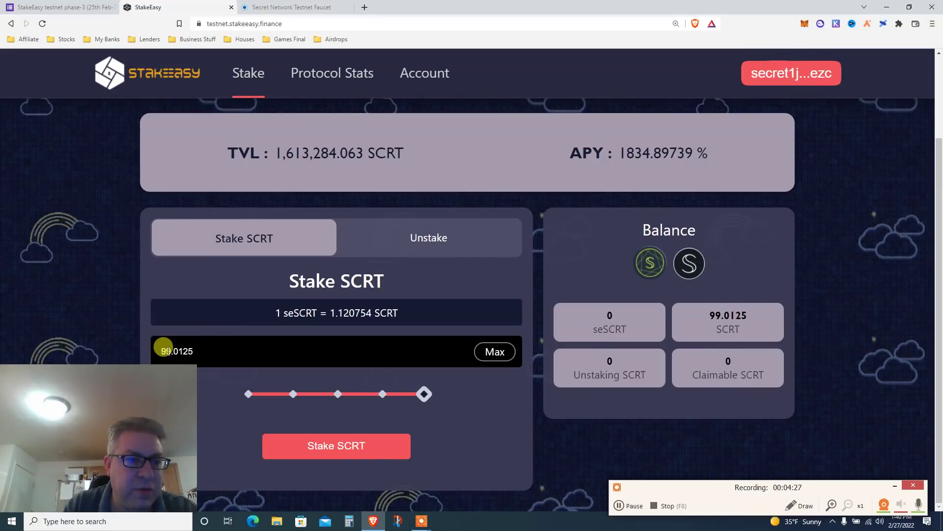
pyautogui.moveTo(165, 351); pyautogui.dragTo(221, 352)
pyautogui.write('99.5')
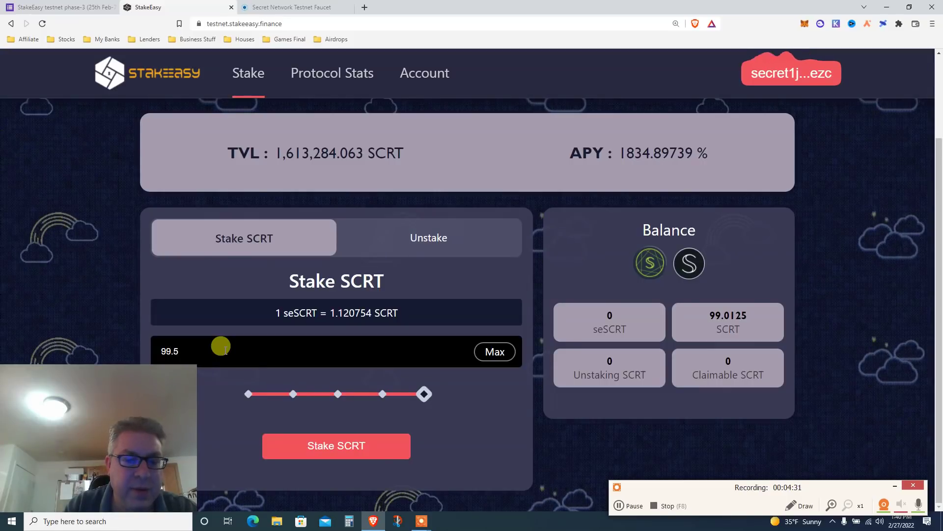
pyautogui.press('BackSpace')
pyautogui.press('BackSpace')
pyautogui.write('8')
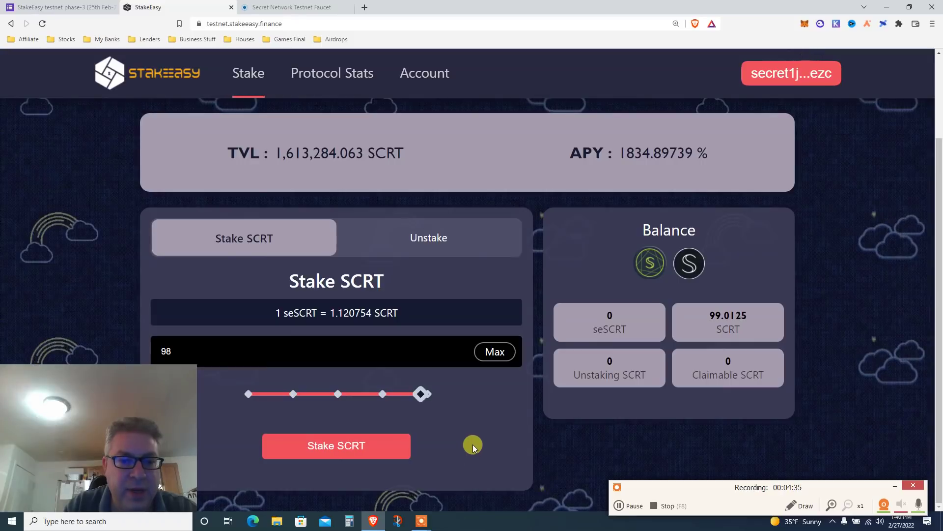
pyautogui.click(403, 444)
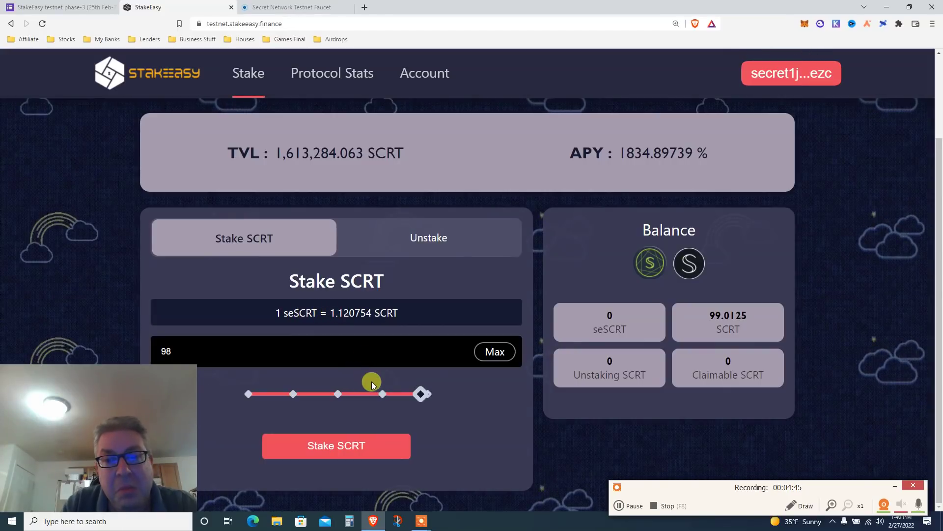
pyautogui.moveTo(421, 394)
pyautogui.click(361, 439)
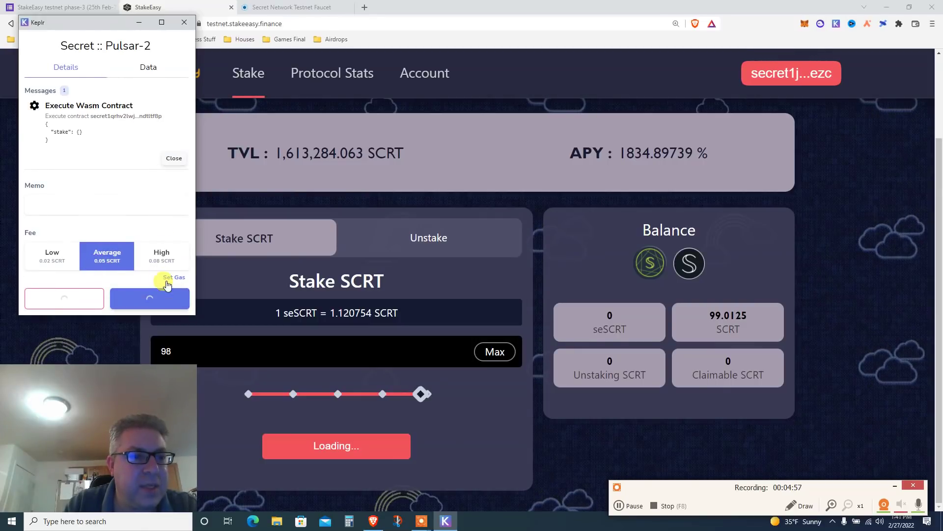
# Step: Approve the 98 SCRT stake in Keplr and highlight the 87.396738 seSCRT received
pyautogui.click(150, 298)
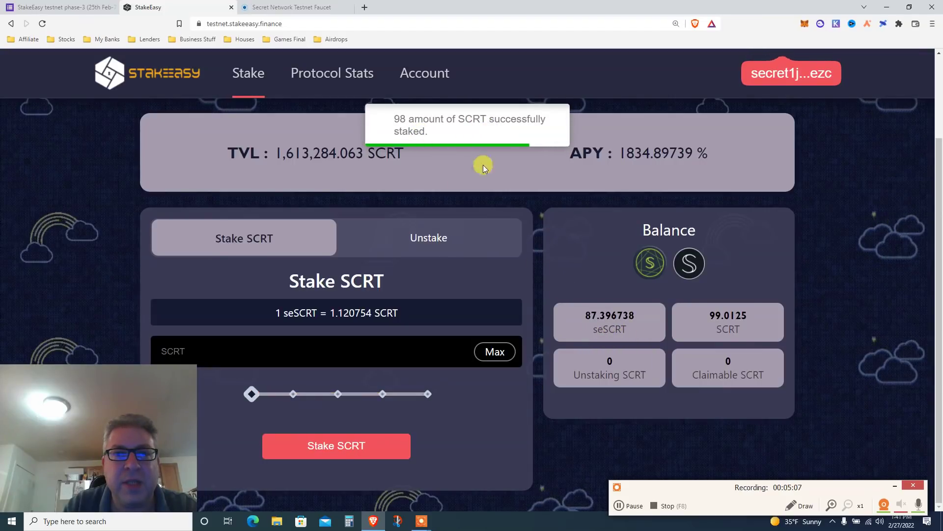
pyautogui.doubleClick(605, 329)
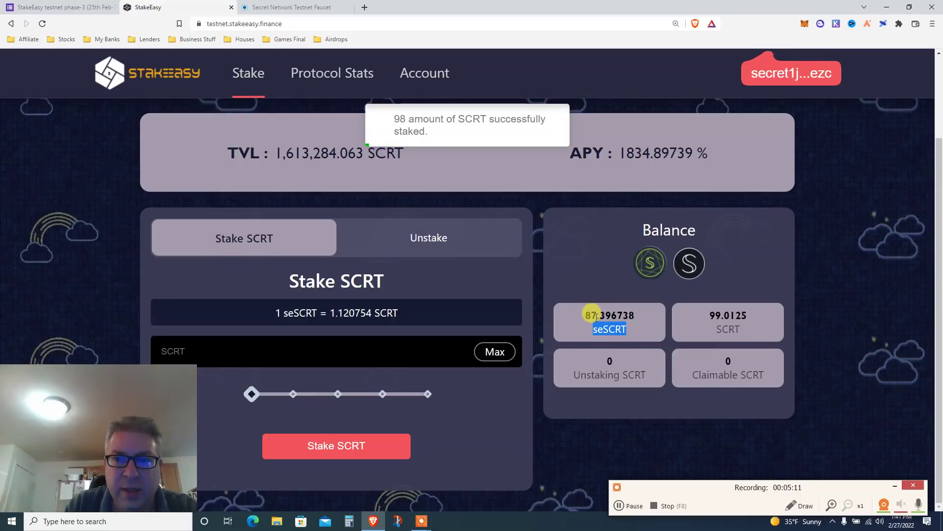
pyautogui.doubleClick(591, 315)
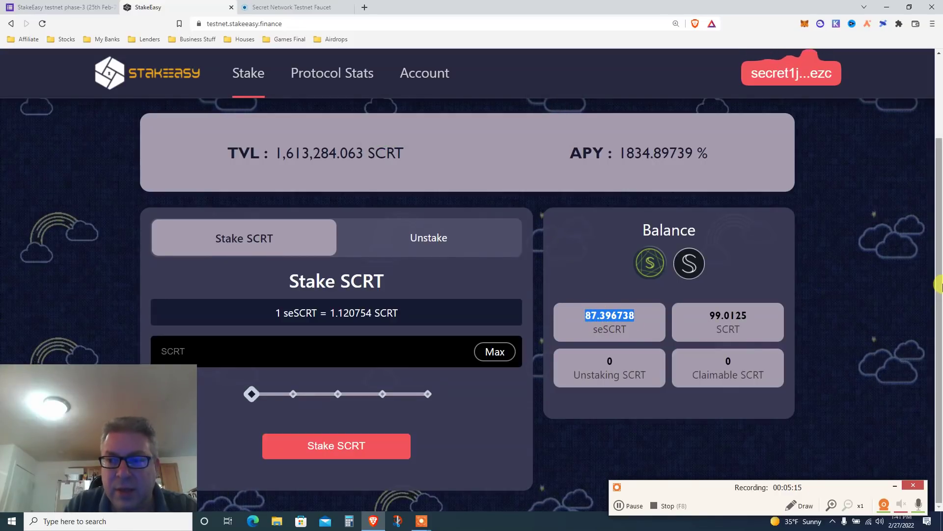
pyautogui.moveTo(939, 287); pyautogui.dragTo(939, 295)
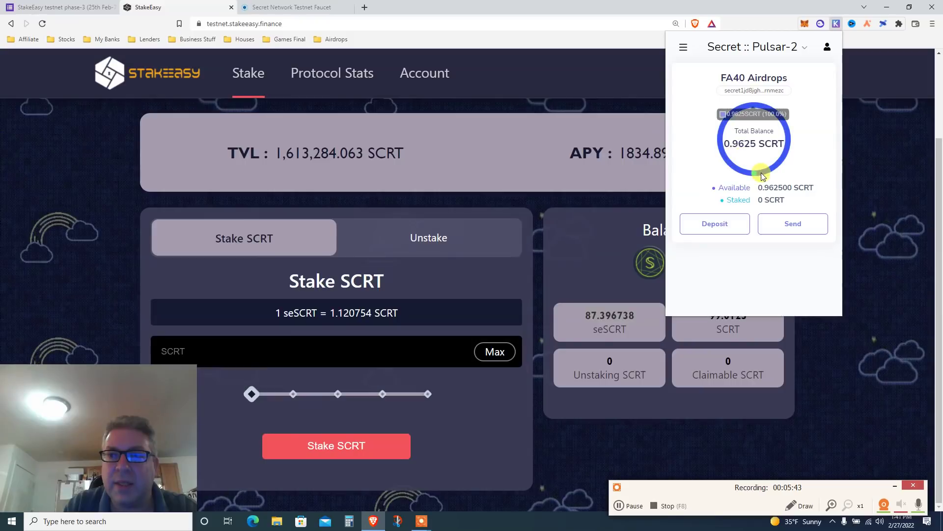
# Step: Switch Keplr to Chihuahua and back to Secret :: Pulsar-2, close it, and reload StakeEasy
pyautogui.click(770, 50)
pyautogui.scroll(-5, 799, 194)
pyautogui.click(749, 179)
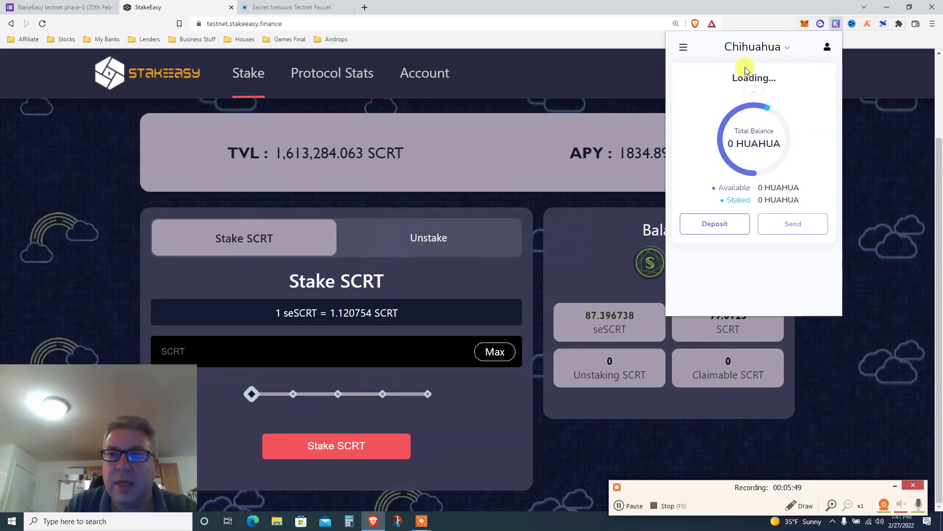
pyautogui.click(753, 47)
pyautogui.click(741, 144)
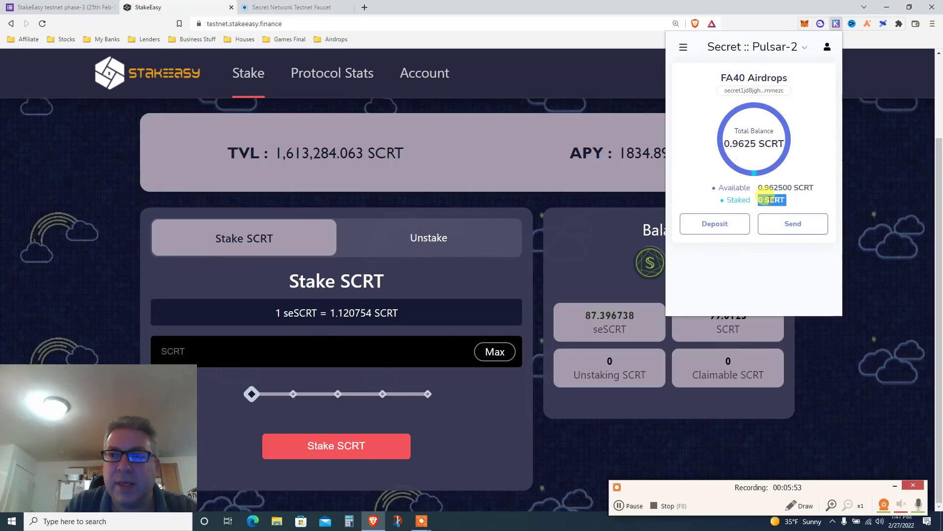
pyautogui.click(606, 262)
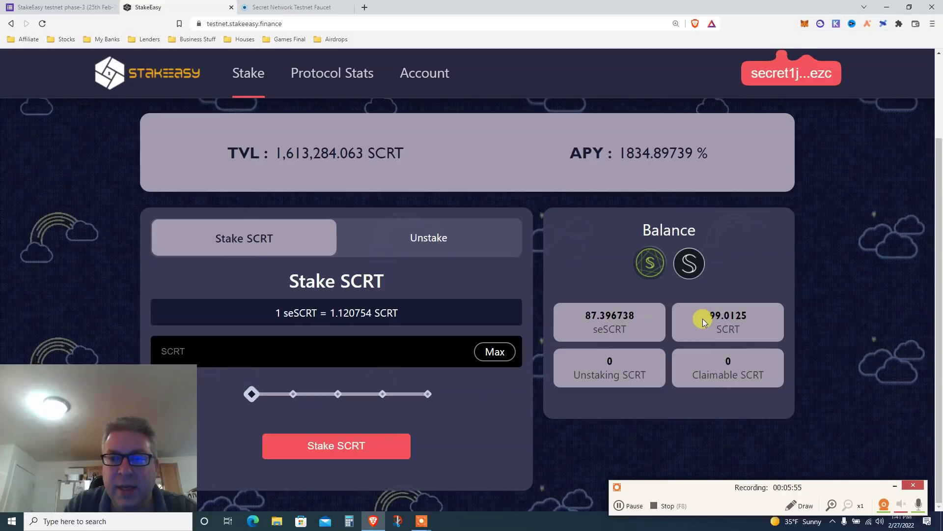
pyautogui.press('F5')
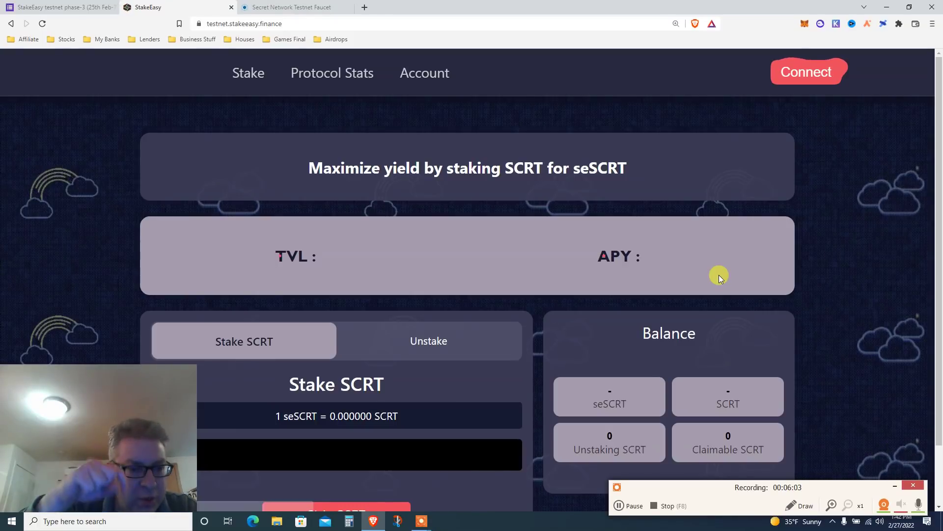
pyautogui.scroll(-1, 719, 275)
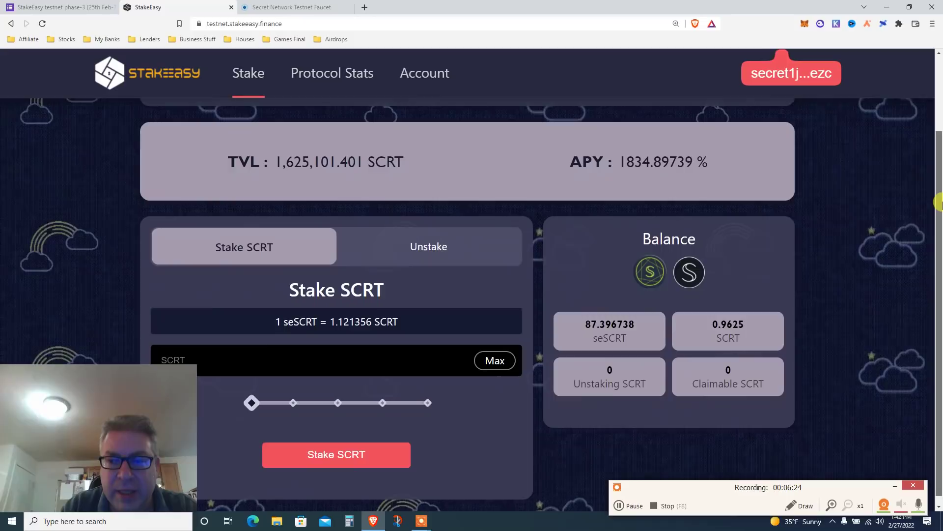
pyautogui.moveTo(938, 179)
pyautogui.mouseDown()
pyautogui.moveTo(939, 212)
pyautogui.moveTo(933, 148)
pyautogui.moveTo(937, 240)
pyautogui.mouseUp()
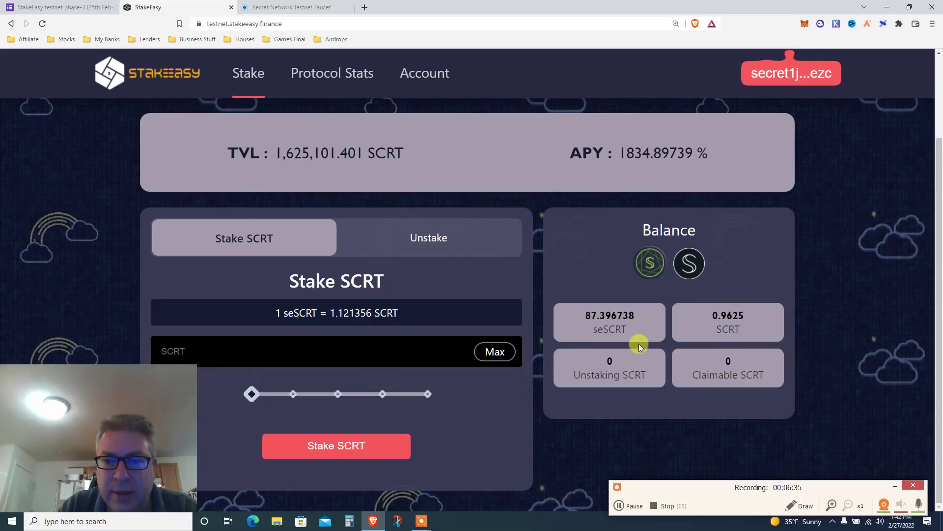
# Step: Highlight the 87.396738 seSCRT and 0.9625 SCRT balance labels, then deselect them
pyautogui.doubleClick(610, 329)
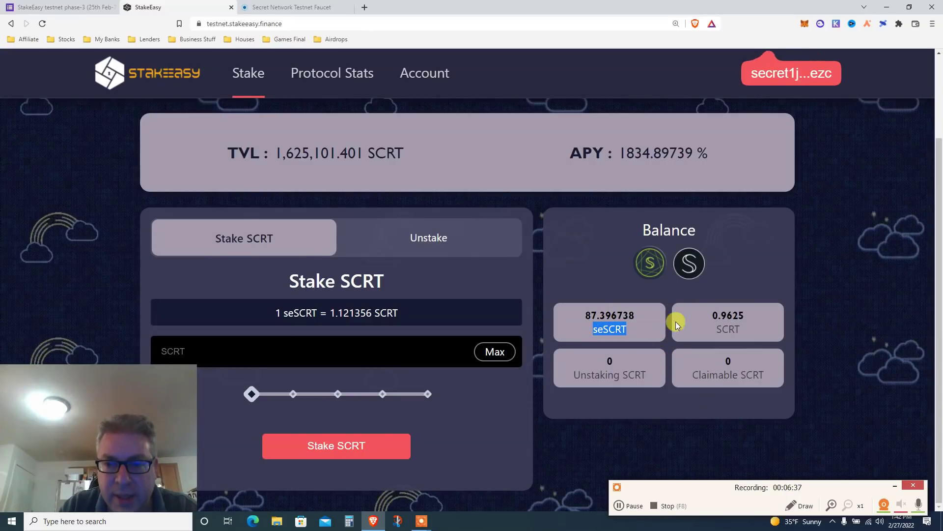
pyautogui.doubleClick(728, 329)
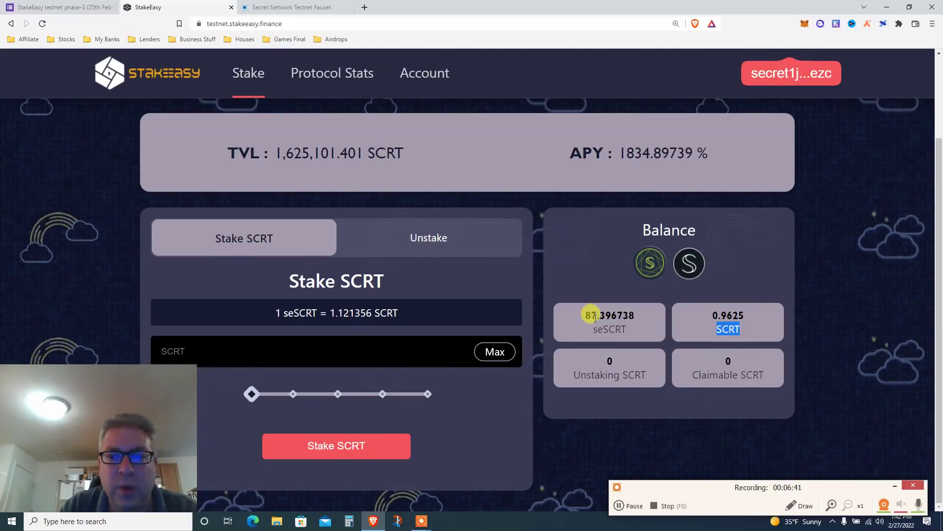
pyautogui.click(596, 365)
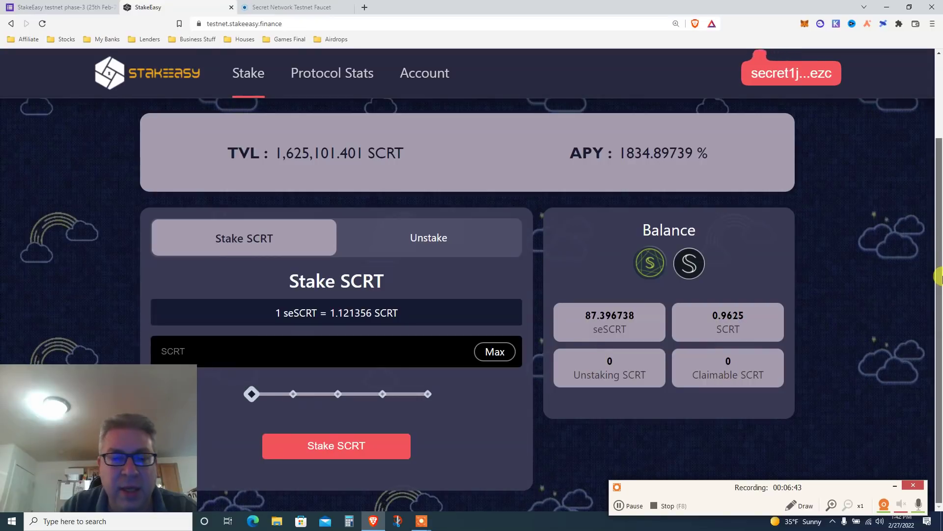
# Step: Enter 10 seSCRT on the Unstake form, submit it, and approve it in Keplr
pyautogui.click(442, 247)
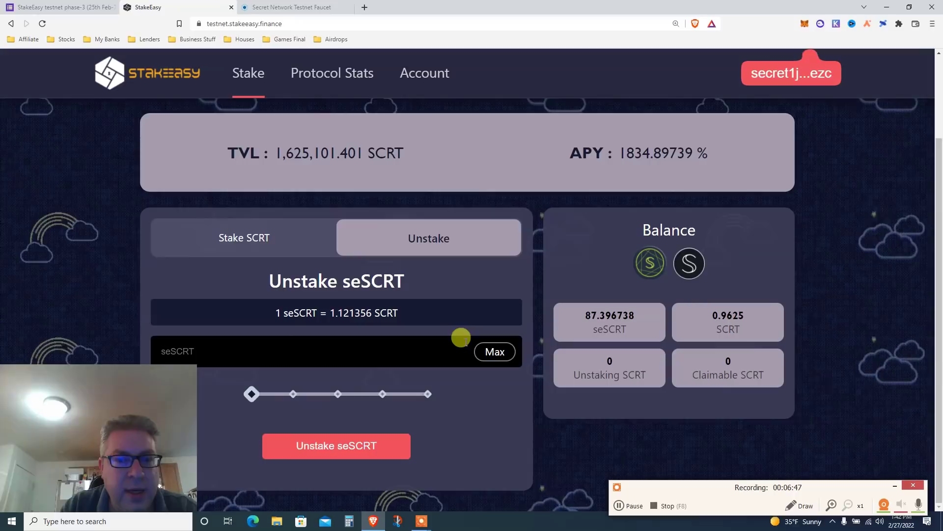
pyautogui.click(494, 351)
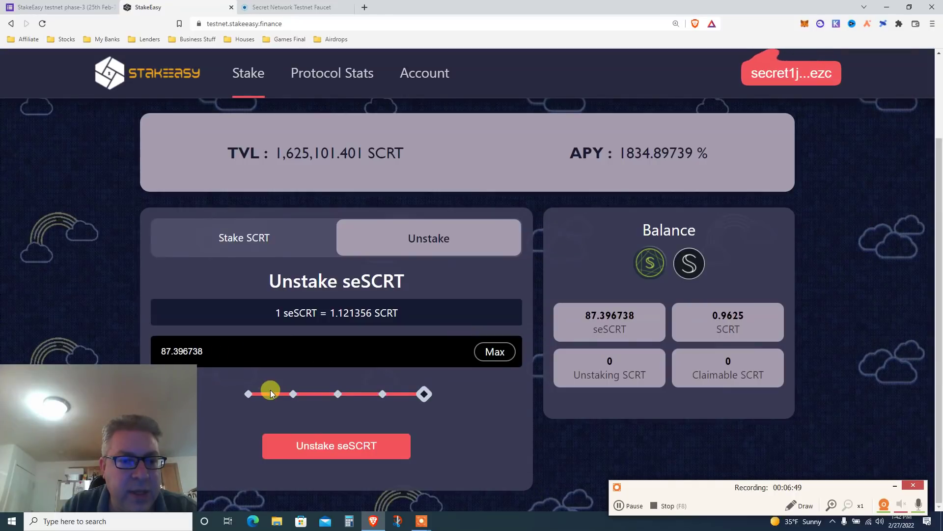
pyautogui.doubleClick(250, 354)
pyautogui.write('10')
pyautogui.click(351, 453)
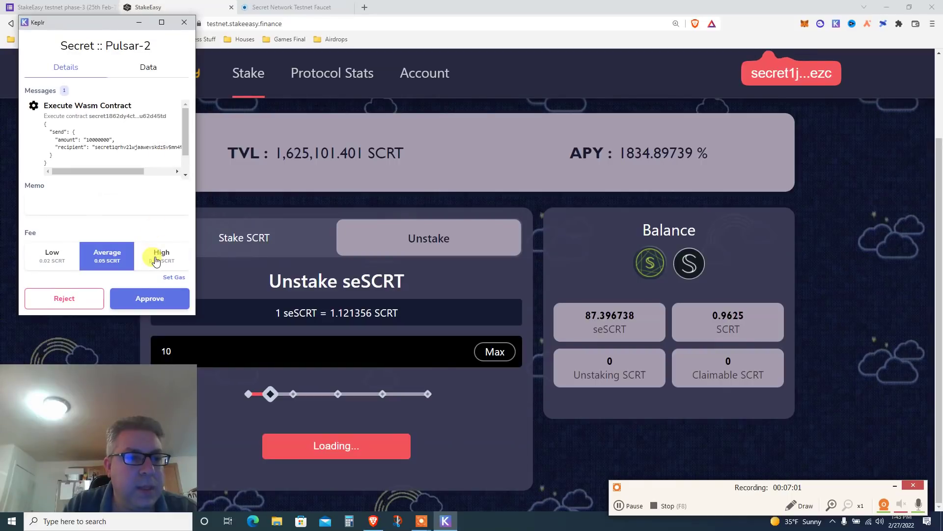
pyautogui.click(149, 297)
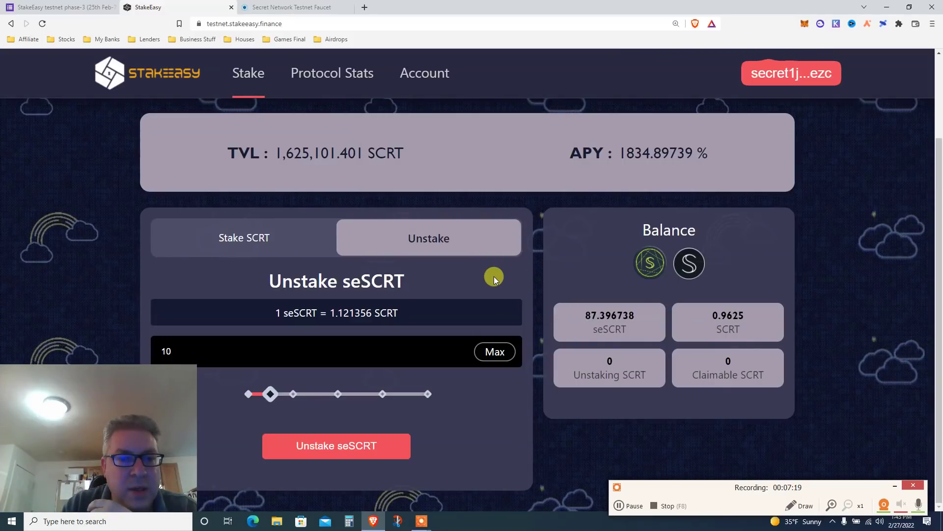
# Step: Toggle between the stake and unstake forms, filling in each Max balance
pyautogui.click(241, 241)
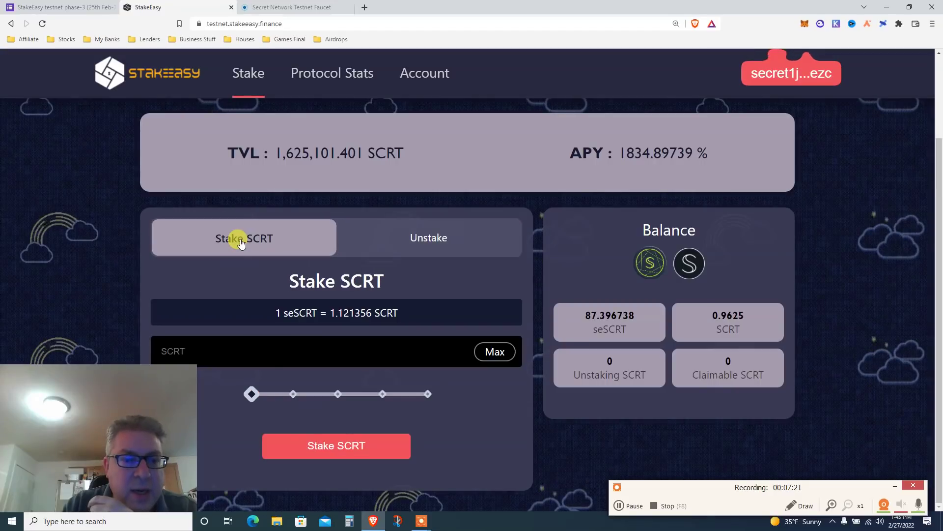
pyautogui.click(414, 240)
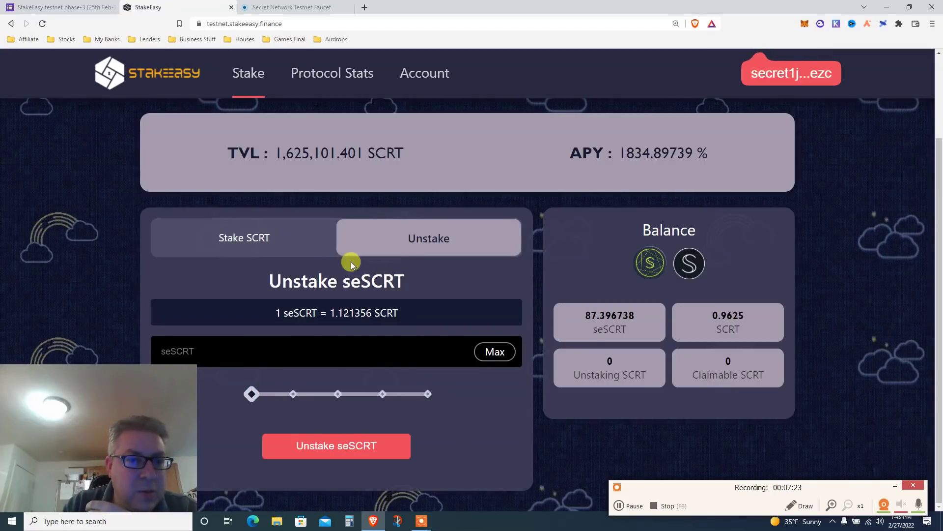
pyautogui.click(495, 352)
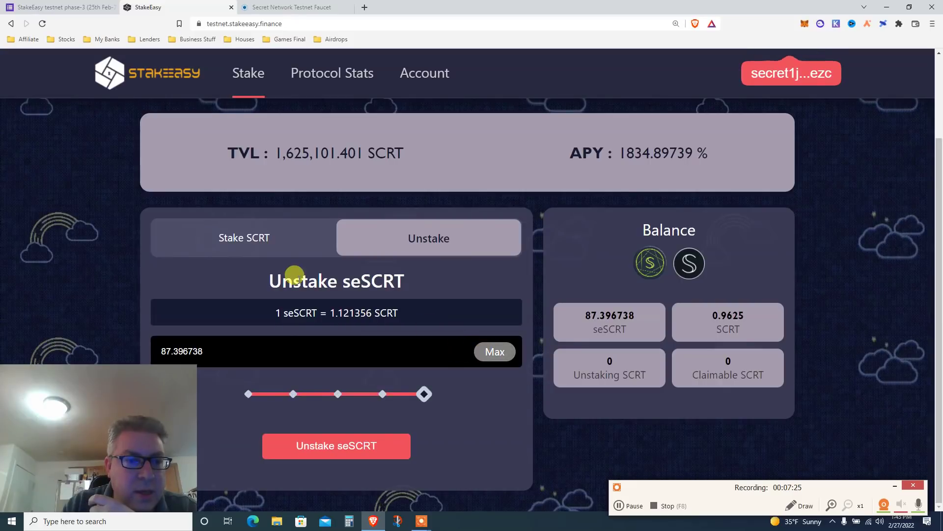
pyautogui.click(243, 243)
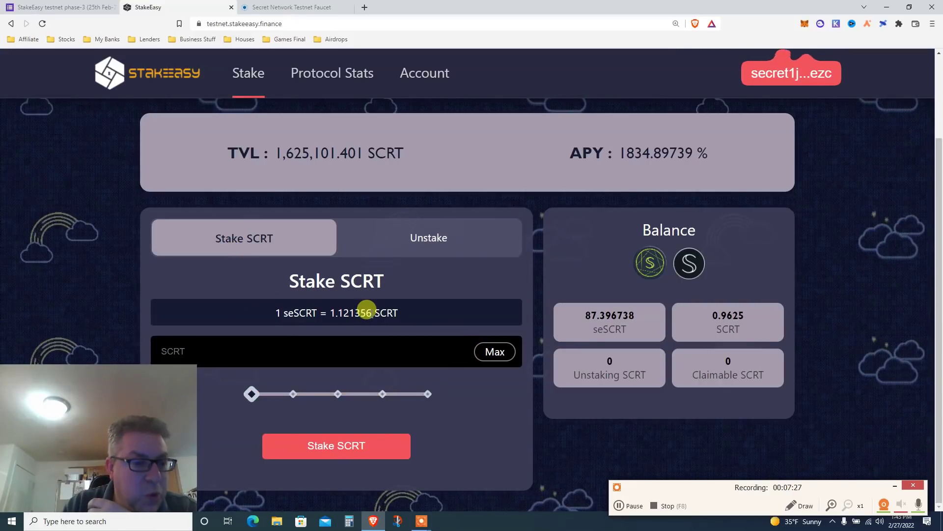
pyautogui.click(493, 351)
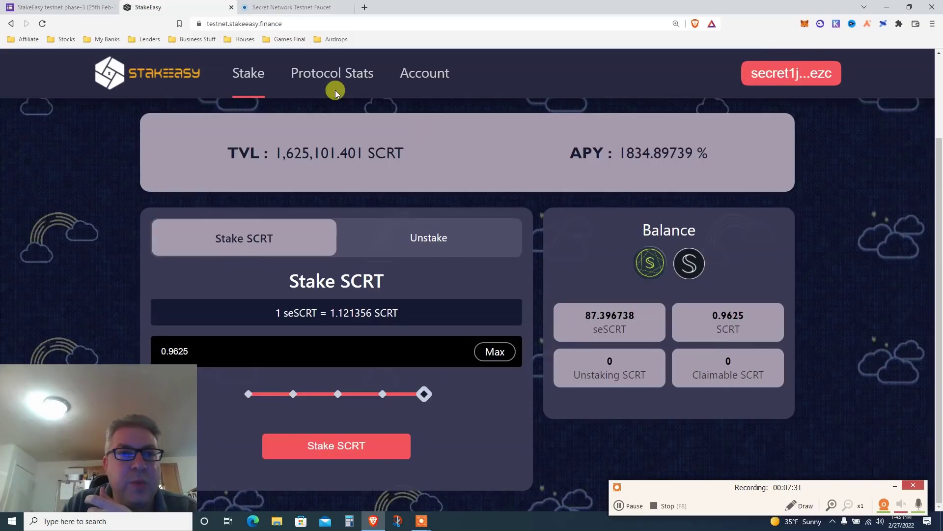
# Step: View protocol statistics, then confirm the Account page shows nothing to unstake or claim
pyautogui.click(319, 74)
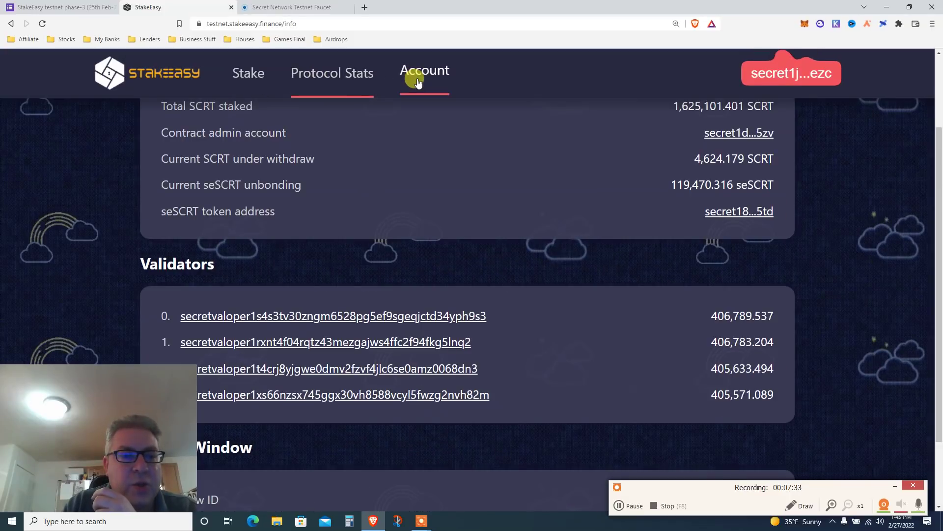
pyautogui.moveTo(938, 132); pyautogui.dragTo(916, 230)
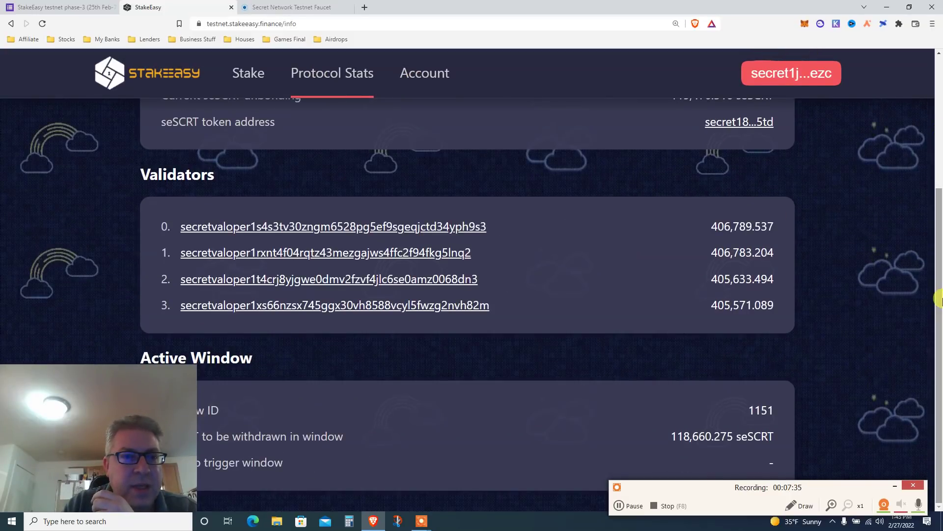
pyautogui.scroll(3, 915, 228)
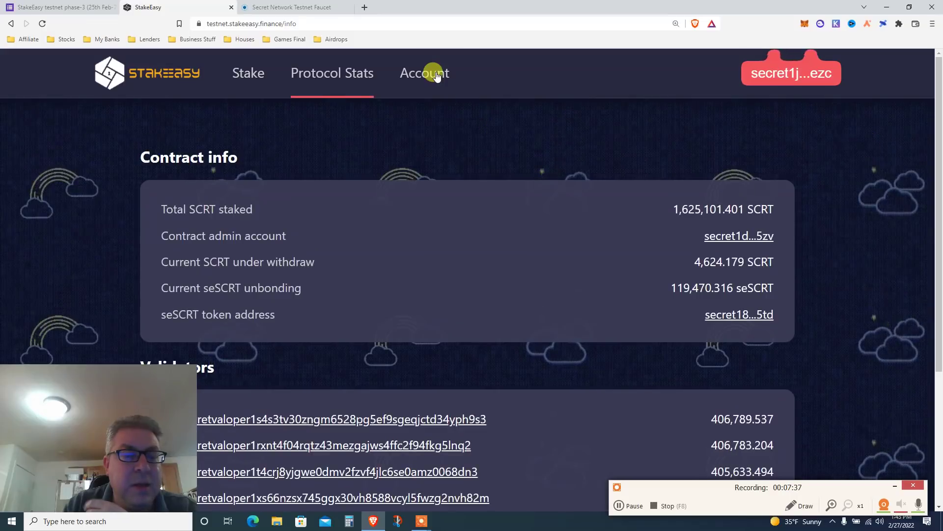
pyautogui.click(424, 72)
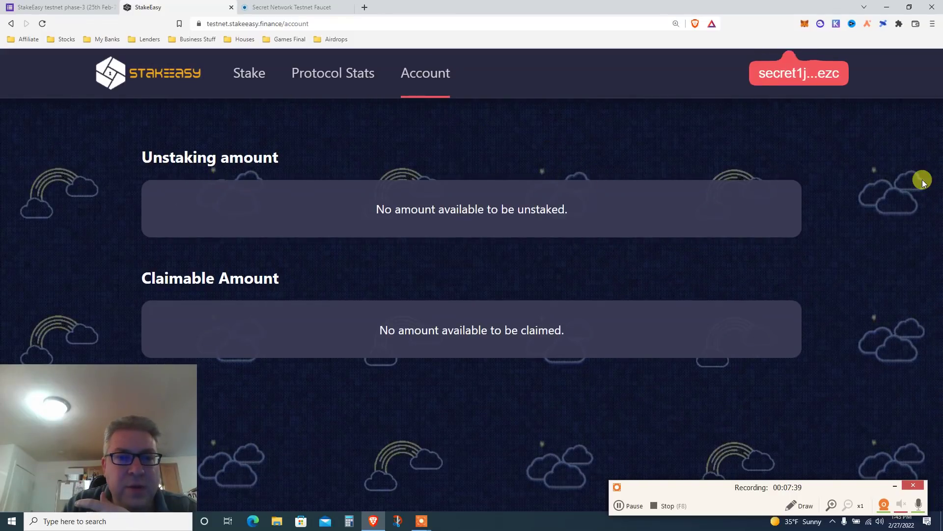
pyautogui.tripleClick(501, 209)
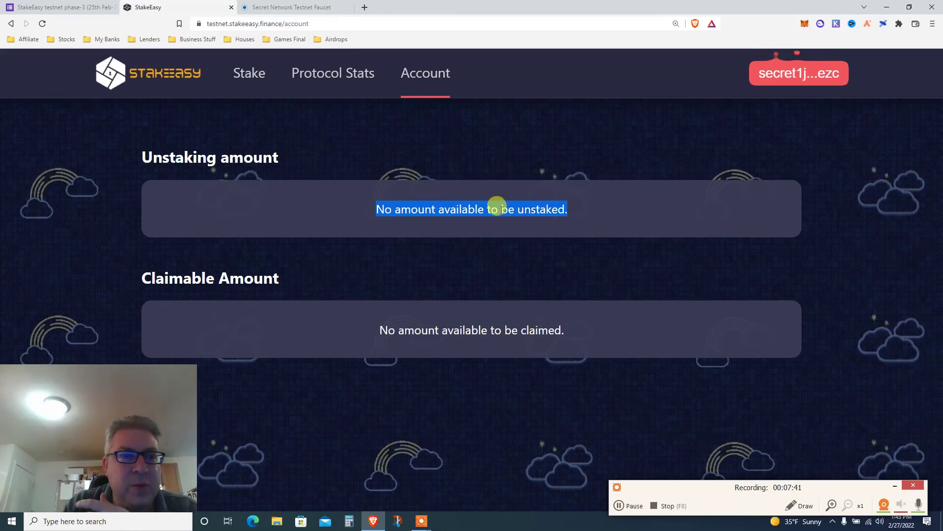
# Step: Review the phase-3 feedback form, focusing the validator-choice and Secret mainnet address answers
pyautogui.click(280, 6)
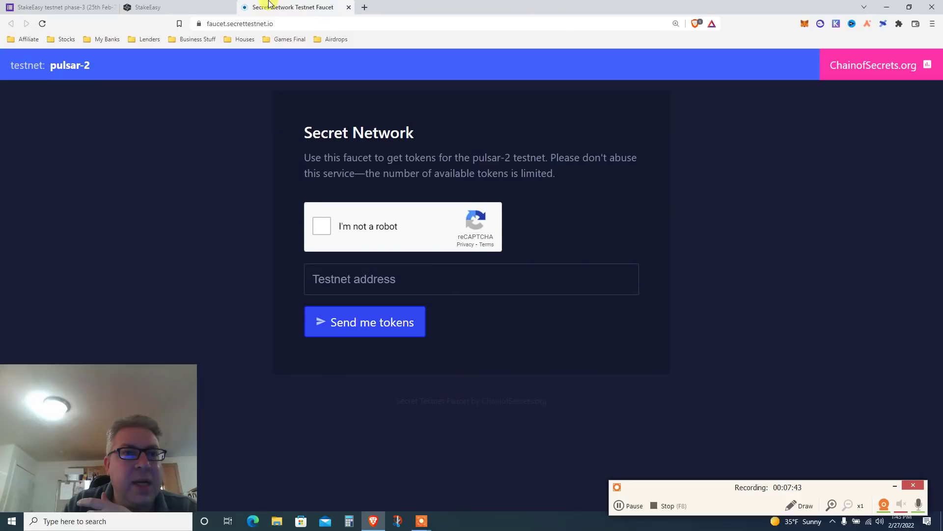
pyautogui.click(70, 6)
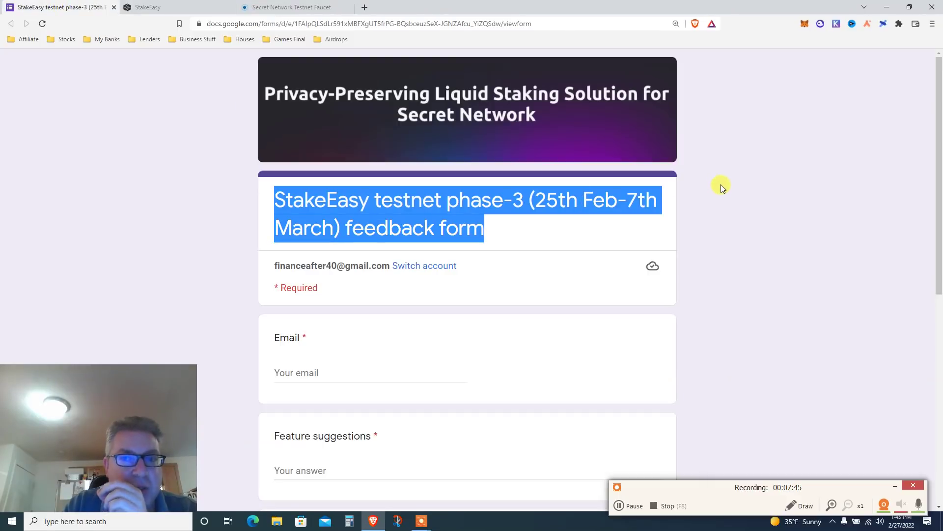
pyautogui.click(659, 186)
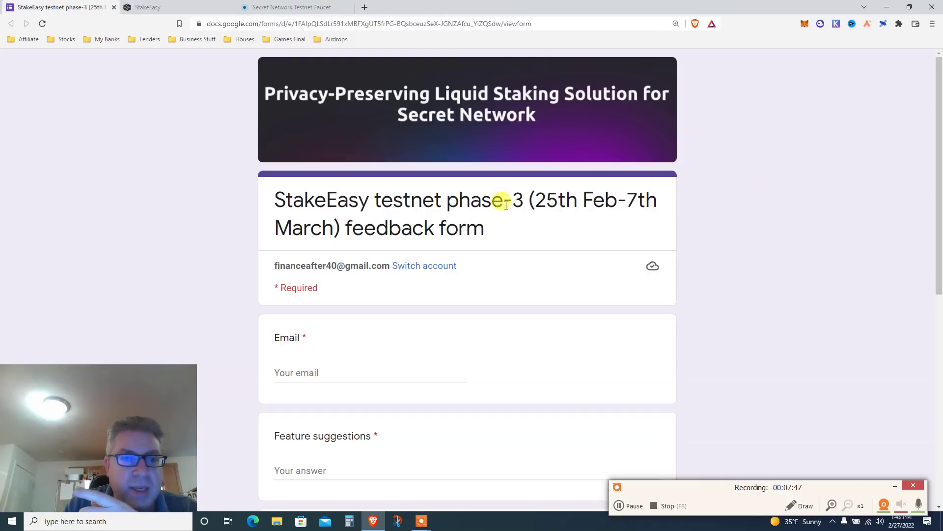
pyautogui.scroll(-2, 851, 195)
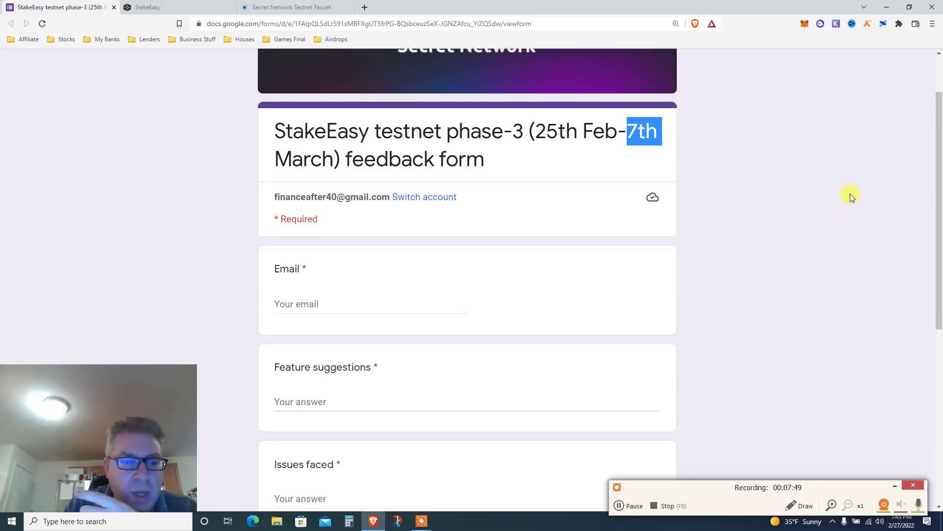
pyautogui.scroll(-3, 850, 194)
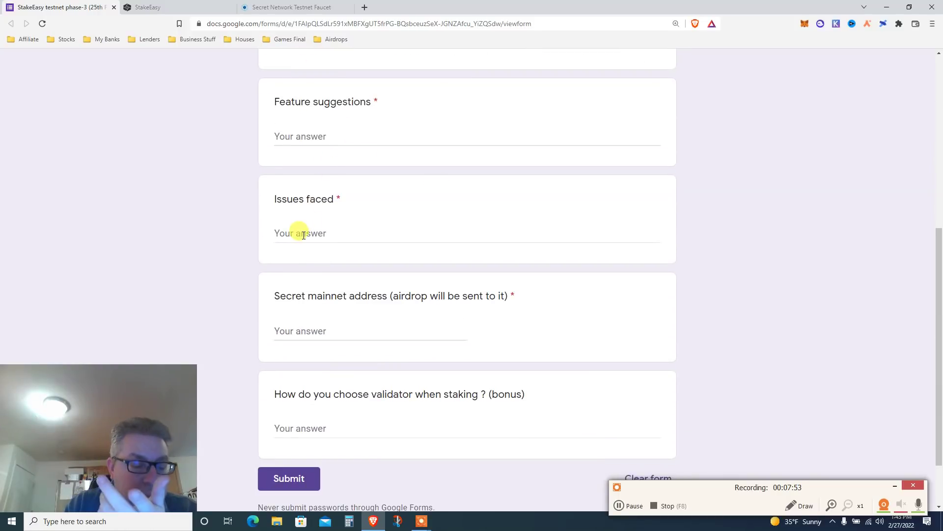
pyautogui.scroll(-2, 712, 194)
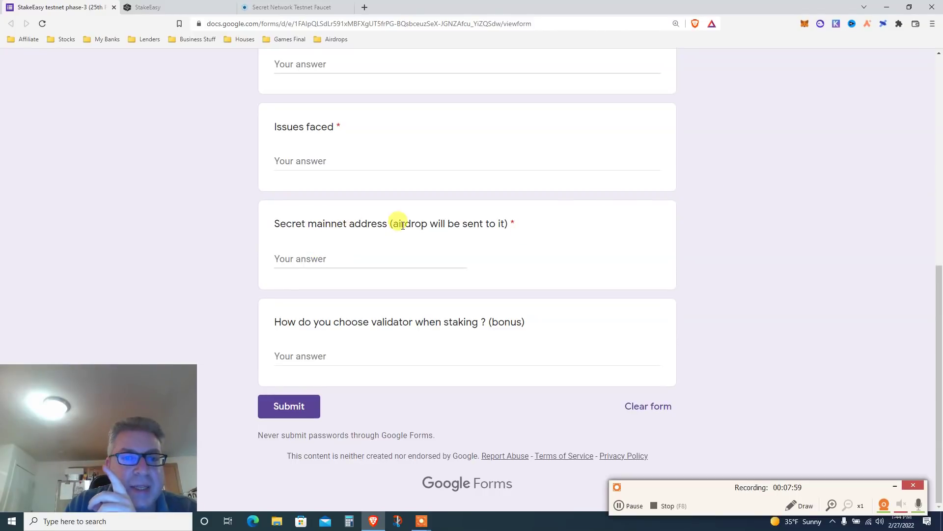
pyautogui.moveTo(391, 223); pyautogui.dragTo(509, 226)
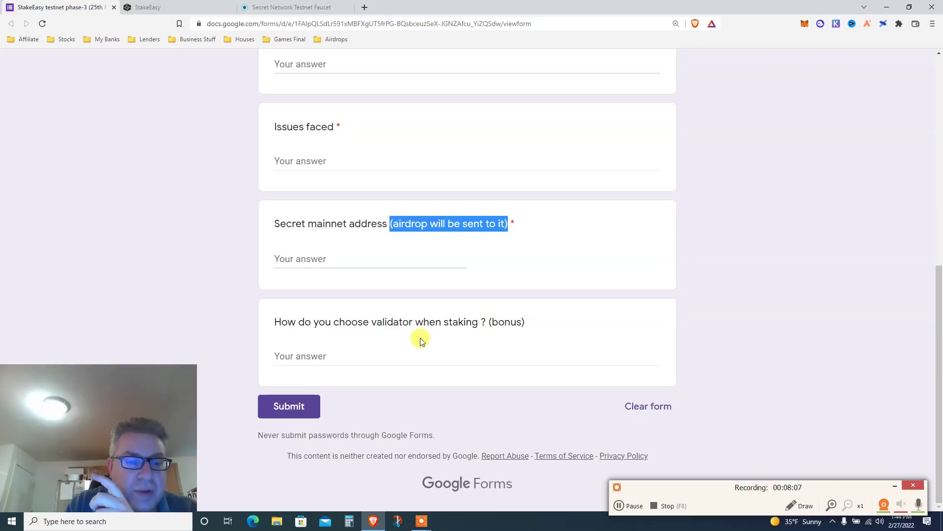
pyautogui.click(407, 358)
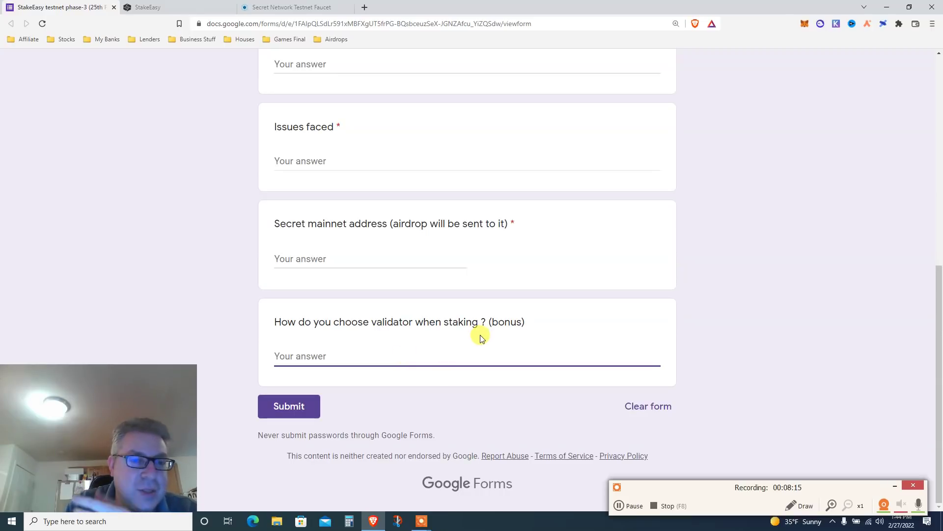
pyautogui.click(430, 259)
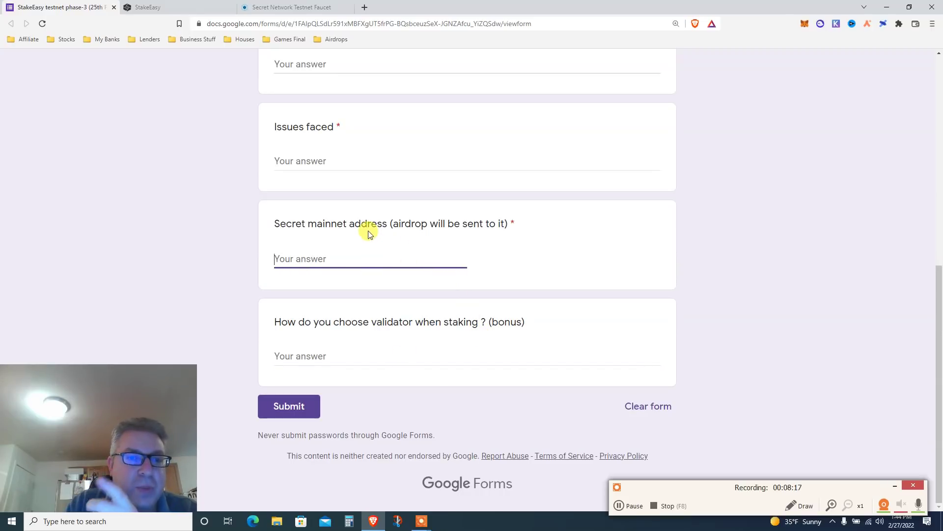
# Step: Return to the StakeEasy tab's Stake page showing 87.396738 seSCRT and 0.9125 SCRT
pyautogui.click(195, 6)
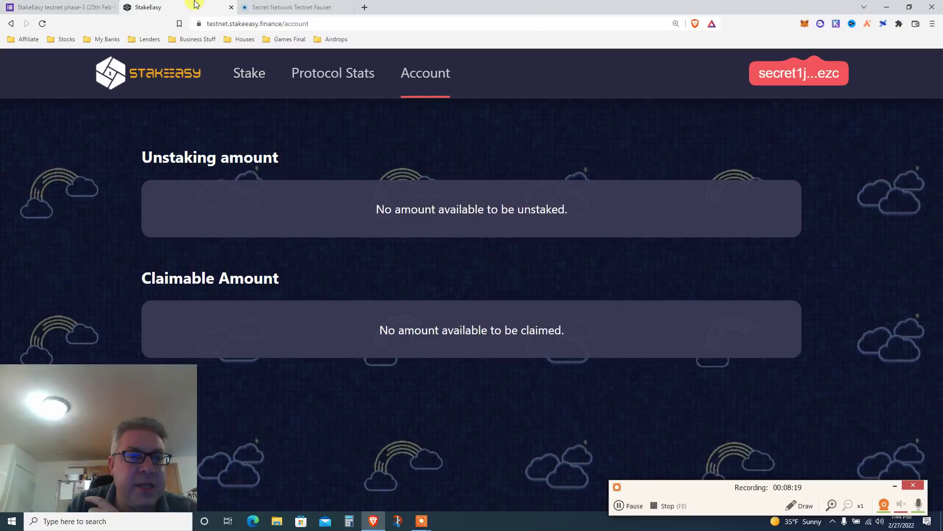
pyautogui.click(249, 72)
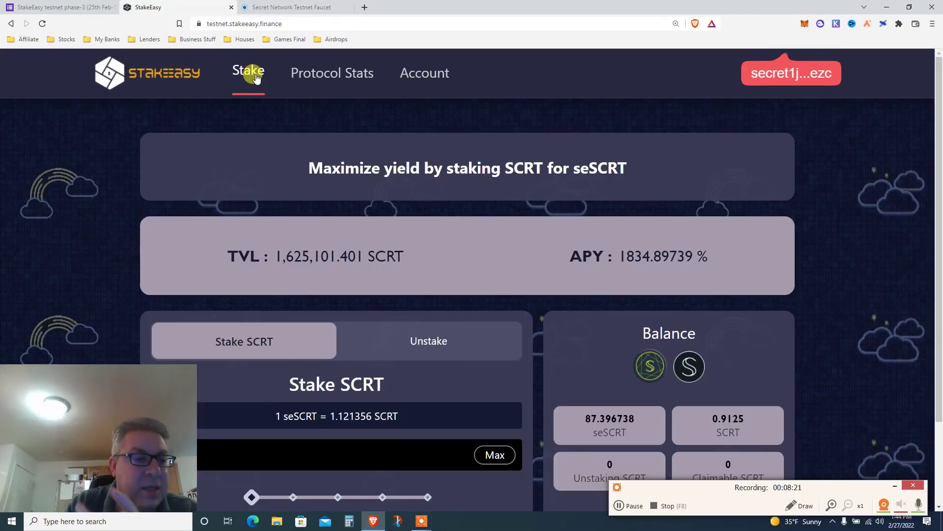